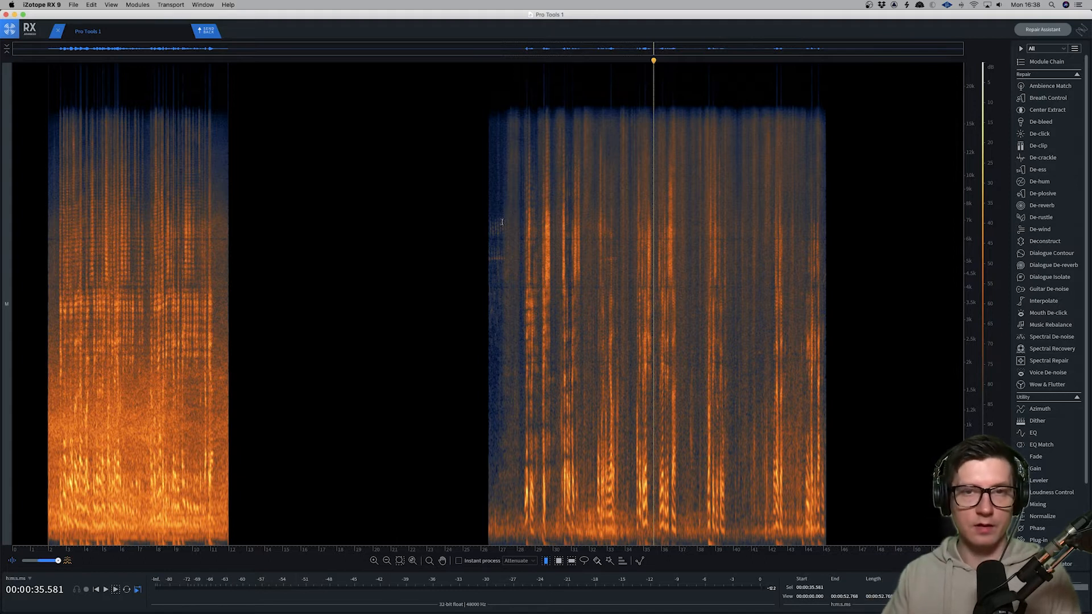
- Zoom in on the first noisy dialogue clip and play it back from near its start
{"action": "left_click", "coordinate": [108, 213]}
{"action": "key", "text": "super+equal"}
{"action": "key", "text": "super+equal"}
{"action": "key", "text": "super+minus"}
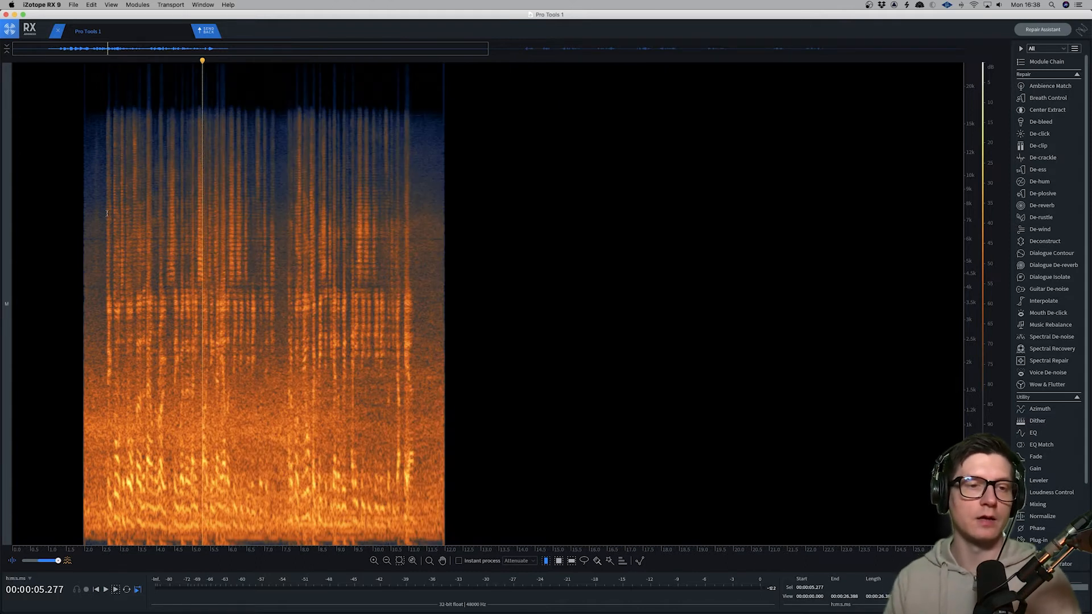
{"action": "left_click", "coordinate": [107, 214]}
{"action": "key", "text": "space"}
{"action": "key", "text": "space"}
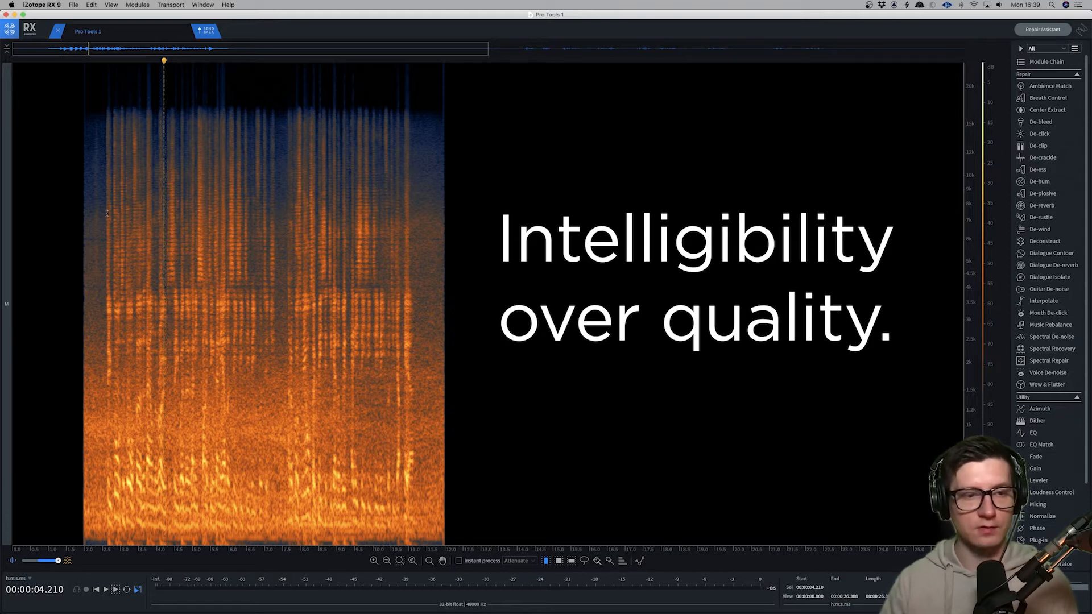
- Open the Dialogue Isolate and Deconstruct modules, and render Dialogue Isolate over the entire first clip
{"action": "left_click_drag", "start_coordinate": [81, 267], "coordinate": [449, 293]}
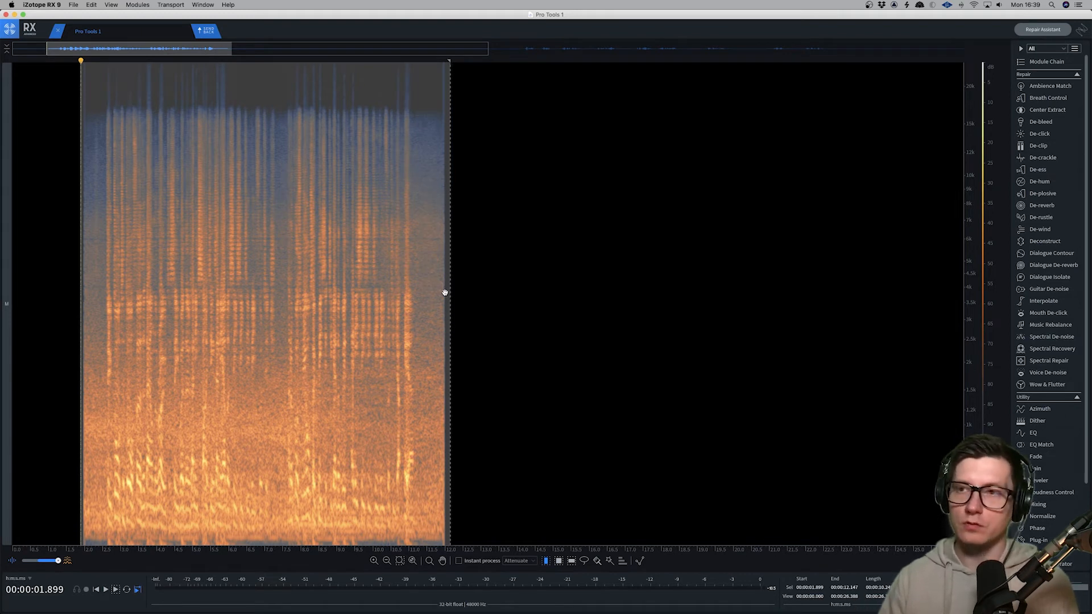
{"action": "left_click", "coordinate": [1045, 279]}
{"action": "left_click_drag", "start_coordinate": [890, 120], "coordinate": [789, 120]}
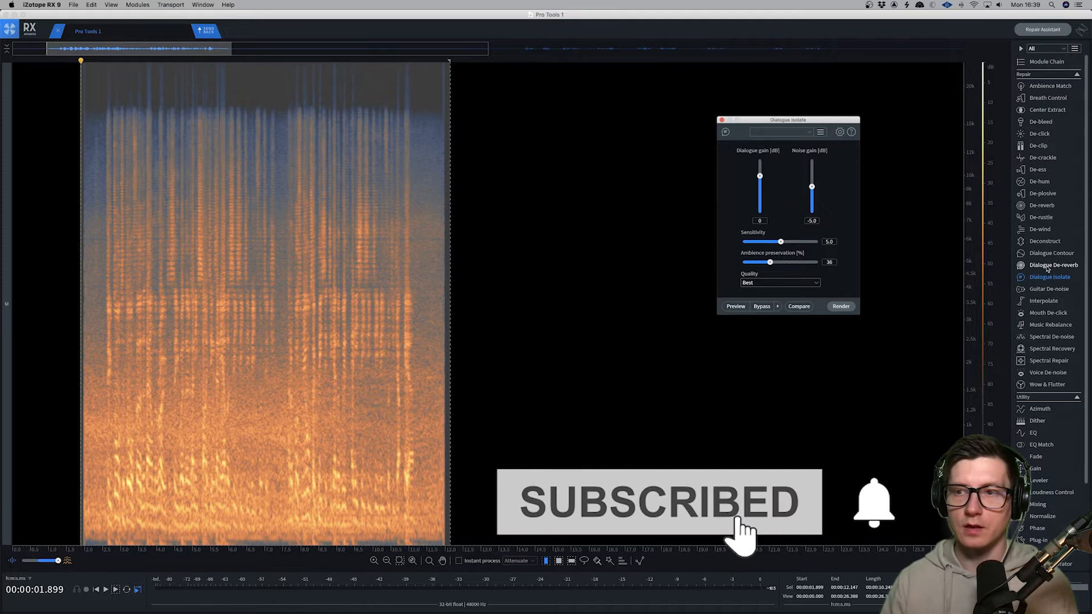
{"action": "left_click", "coordinate": [1045, 241]}
{"action": "left_click_drag", "start_coordinate": [907, 51], "coordinate": [923, 113]}
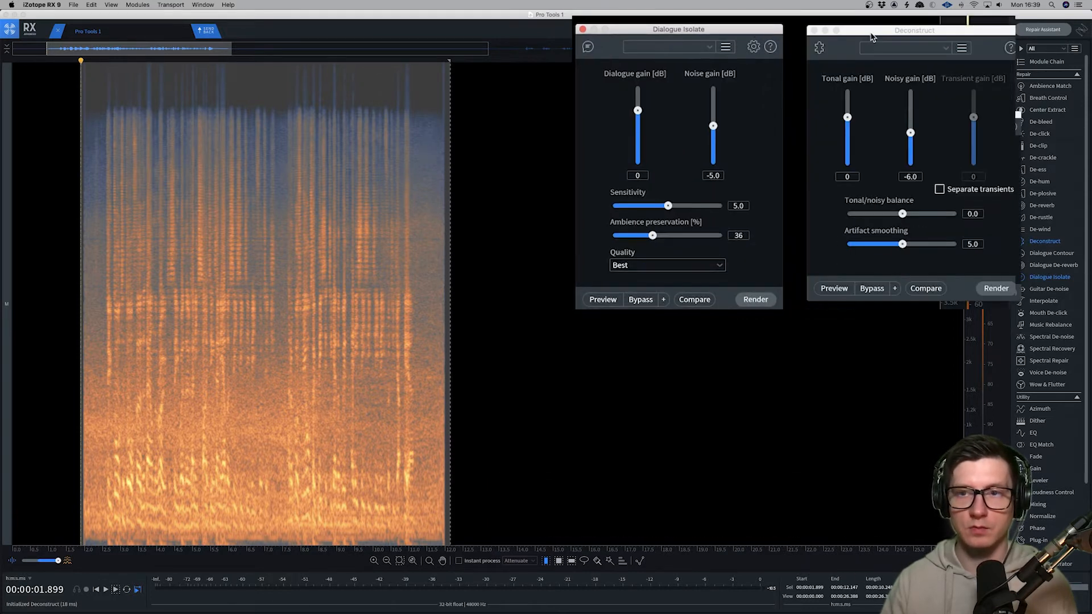
{"action": "left_click_drag", "start_coordinate": [872, 36], "coordinate": [867, 45]}
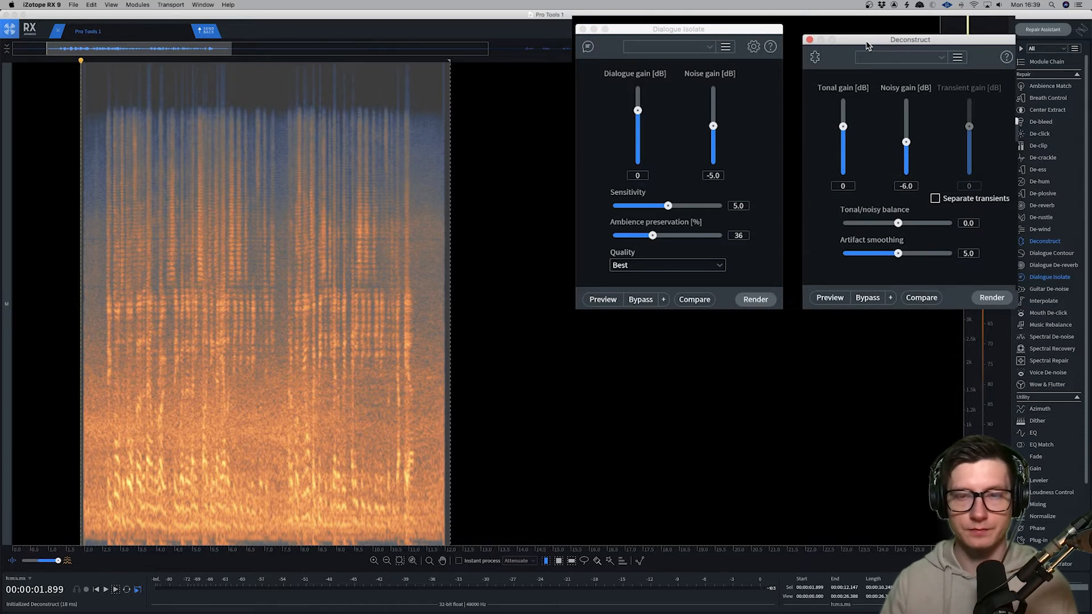
{"action": "left_click", "coordinate": [757, 301]}
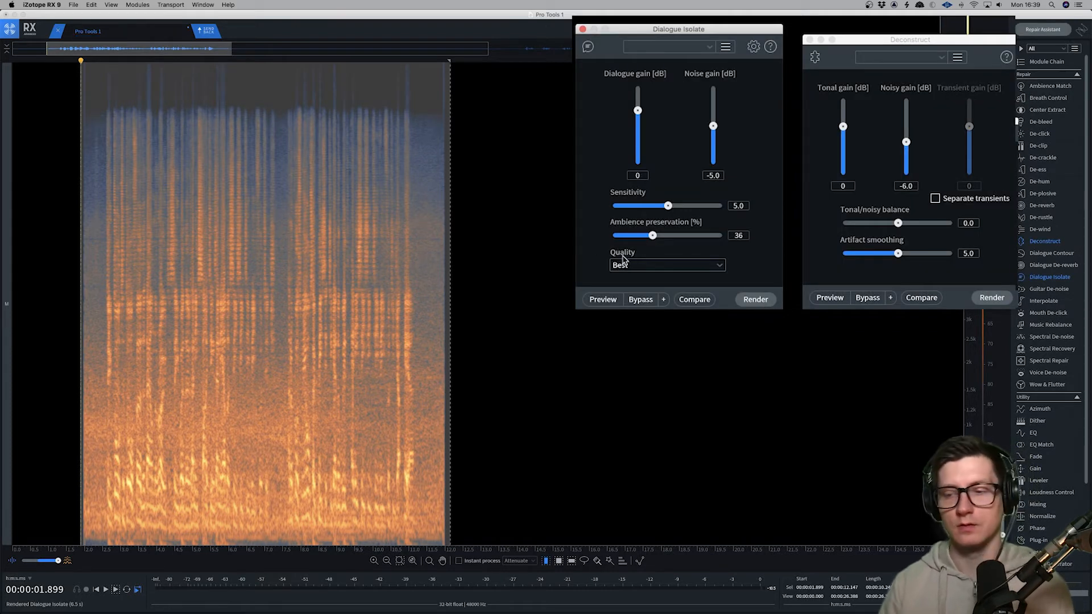
- Compare playback of the first clip before and after the Dialogue Isolate render
{"action": "left_click", "coordinate": [157, 212]}
{"action": "left_click", "coordinate": [78, 230]}
{"action": "key", "text": "space"}
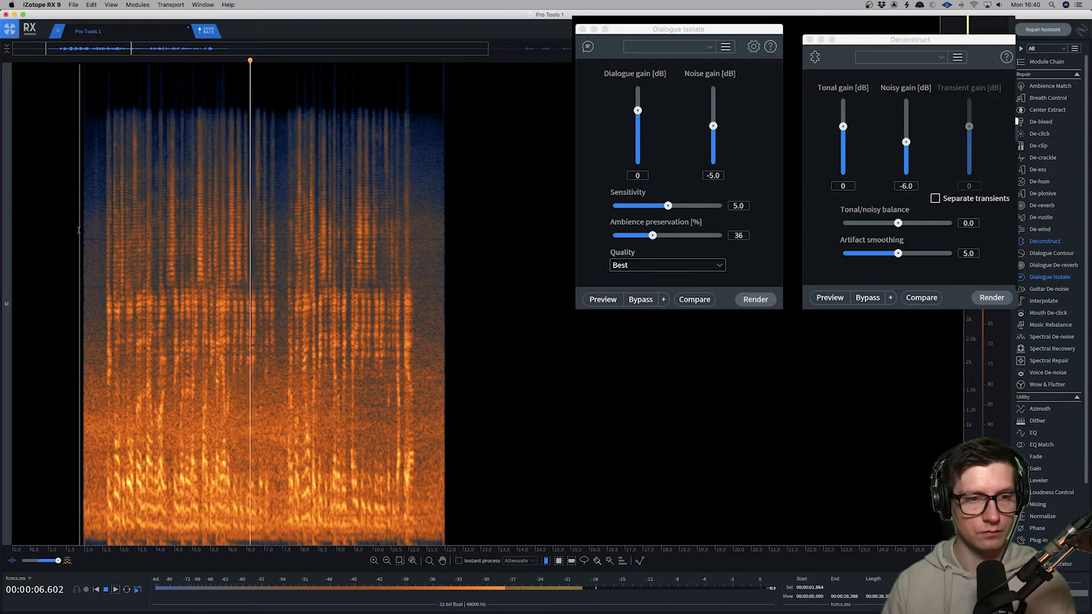
{"action": "key", "text": "space"}
{"action": "double_click", "coordinate": [79, 230]}
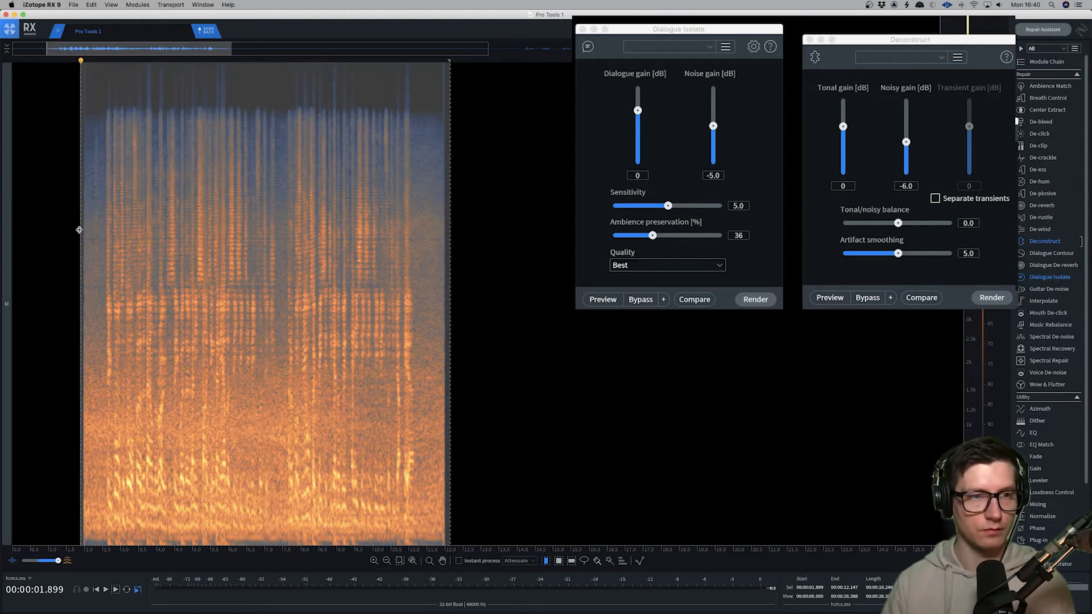
{"action": "left_click", "coordinate": [79, 229]}
{"action": "key", "text": "space"}
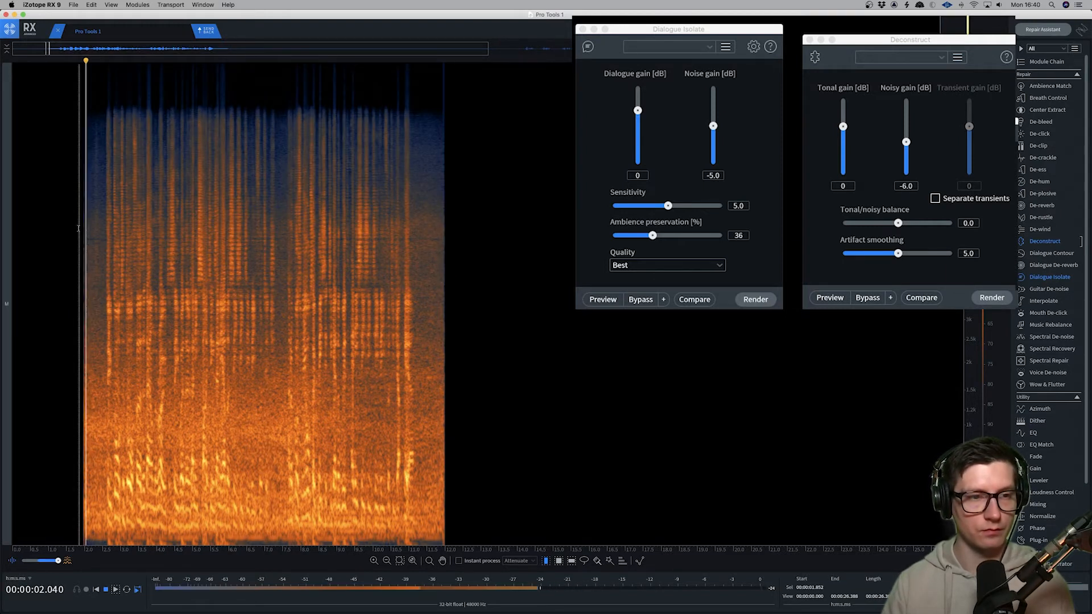
{"action": "key", "text": "space"}
{"action": "double_click", "coordinate": [79, 229]}
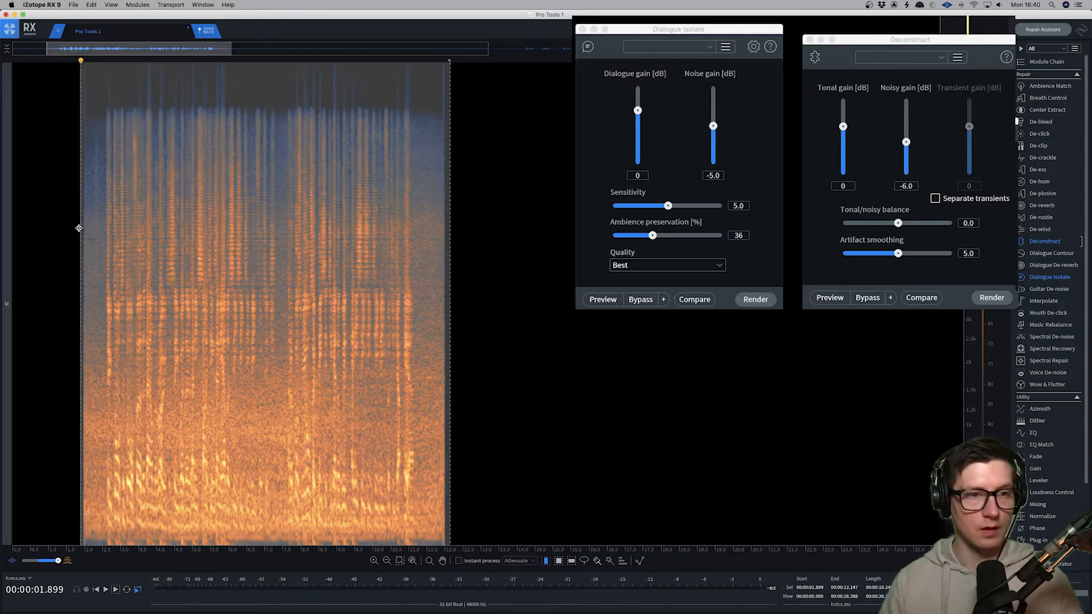
{"action": "left_click", "coordinate": [232, 216]}
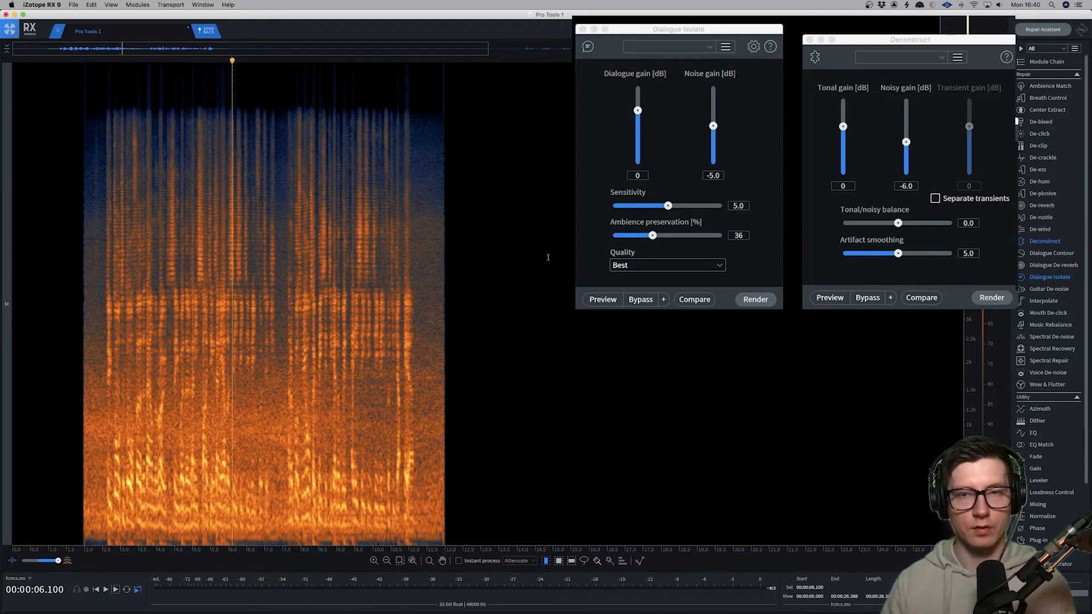
- Render a second Dialogue Isolate pass over the entire first clip and play back the result
{"action": "left_click_drag", "start_coordinate": [81, 261], "coordinate": [457, 271]}
{"action": "left_click", "coordinate": [760, 301]}
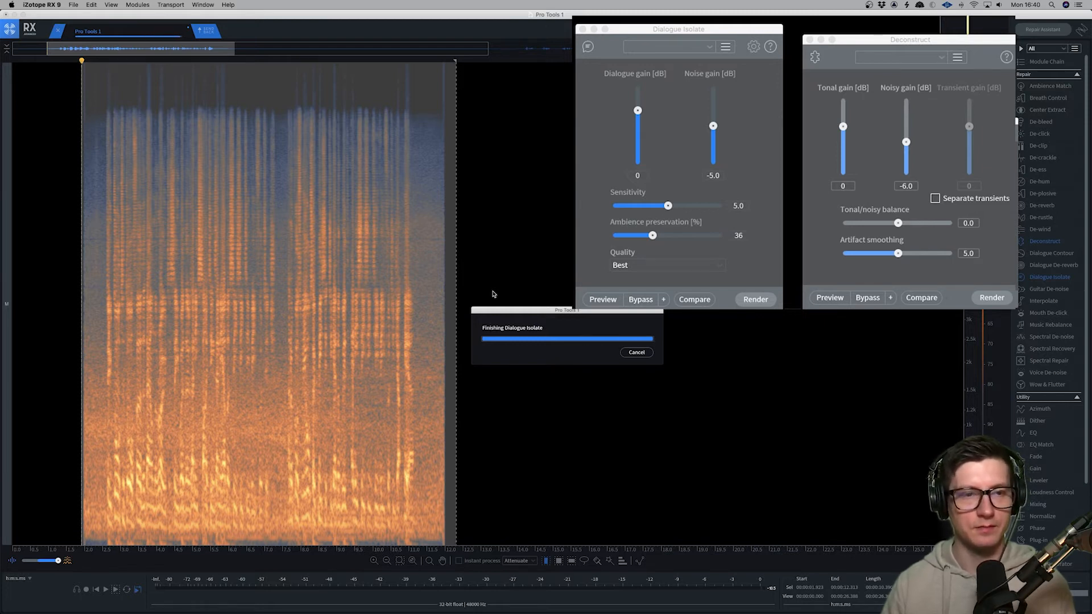
{"action": "left_click", "coordinate": [493, 294]}
{"action": "left_click", "coordinate": [83, 246]}
{"action": "key", "text": "space"}
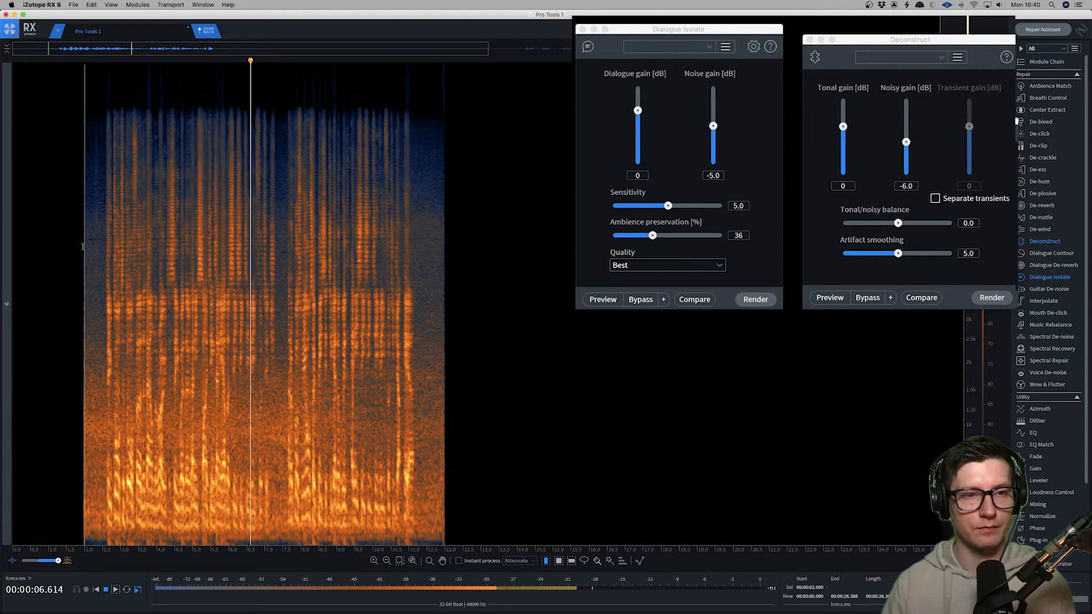
{"action": "key", "text": "space"}
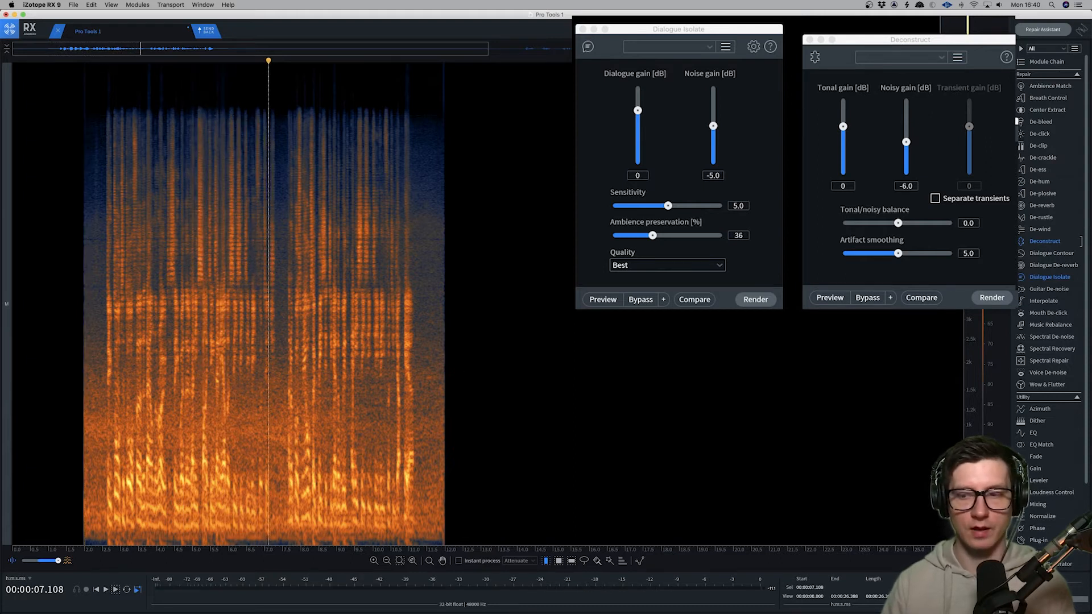
- Compare the opening seconds of the first clip with an earlier state and with the second Dialogue Isolate pass
{"action": "left_click_drag", "start_coordinate": [449, 228], "coordinate": [81, 195]}
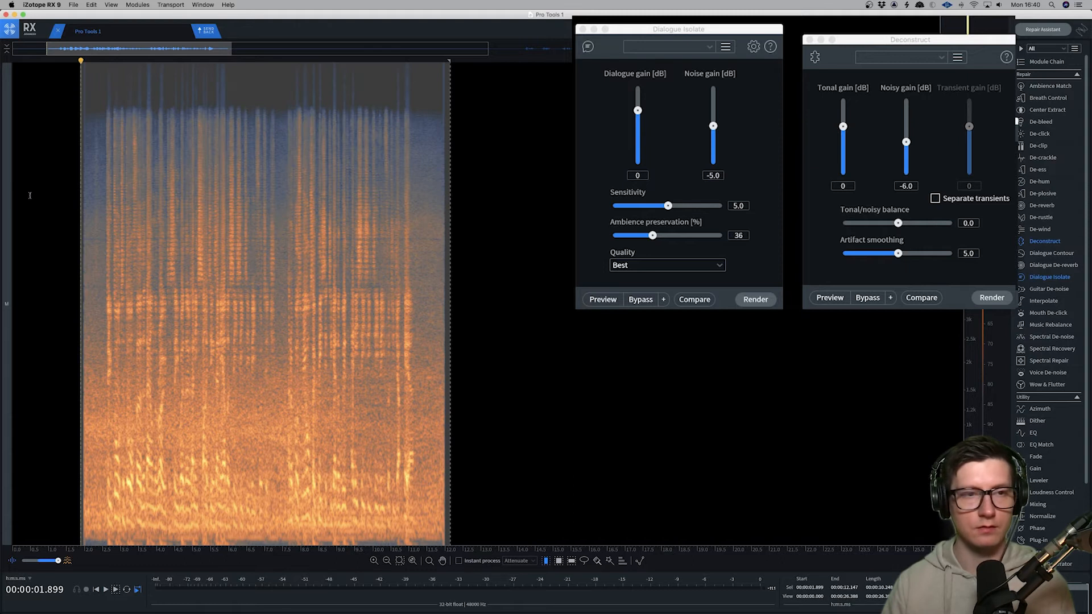
{"action": "left_click", "coordinate": [74, 208]}
{"action": "key", "text": "space"}
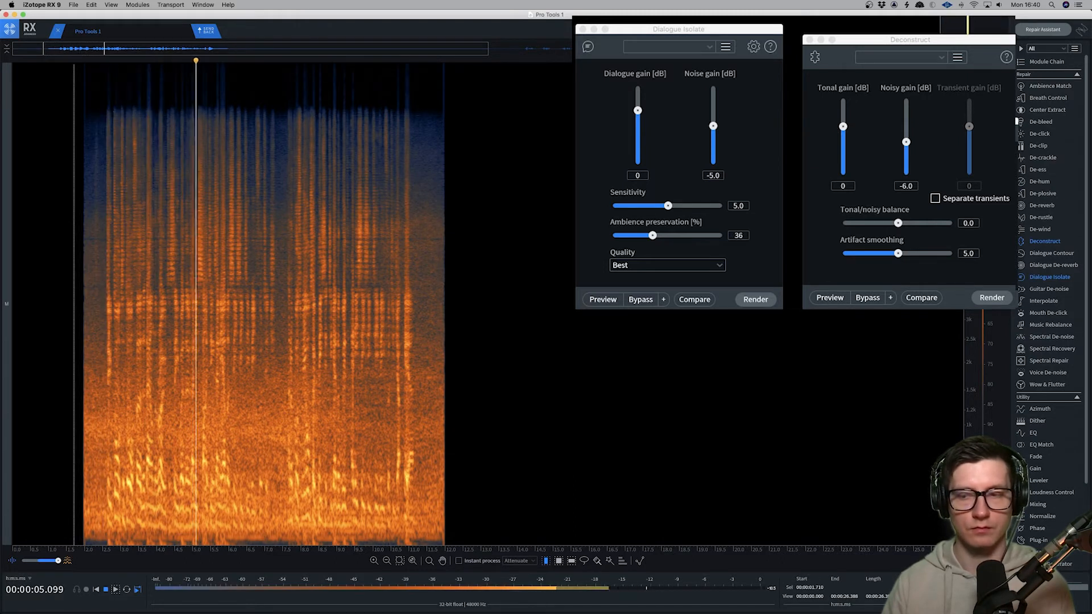
{"action": "key", "text": "space"}
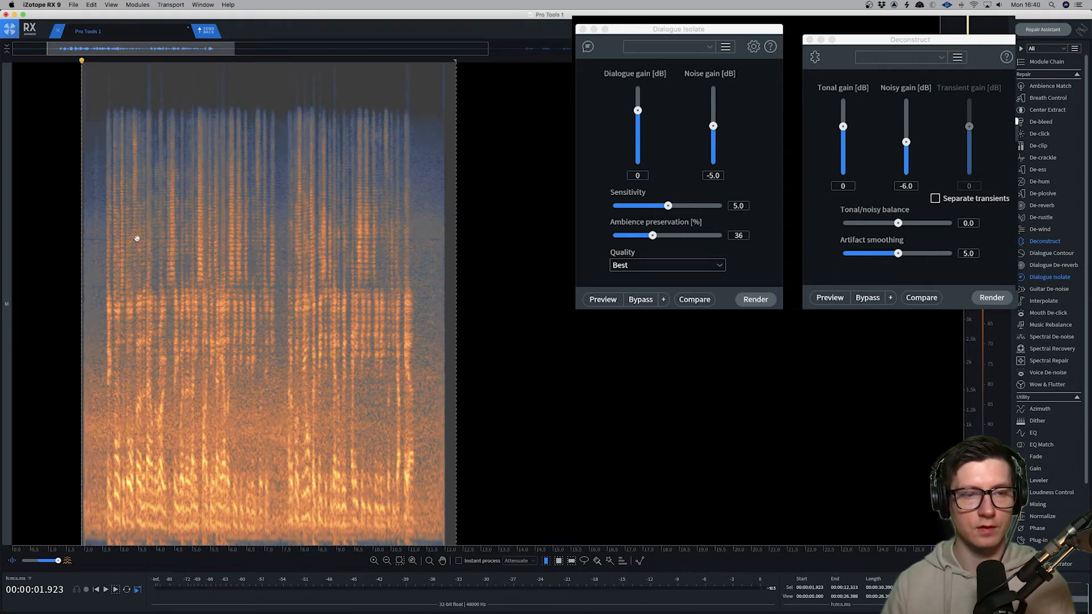
{"action": "left_click", "coordinate": [89, 224]}
{"action": "key", "text": "space"}
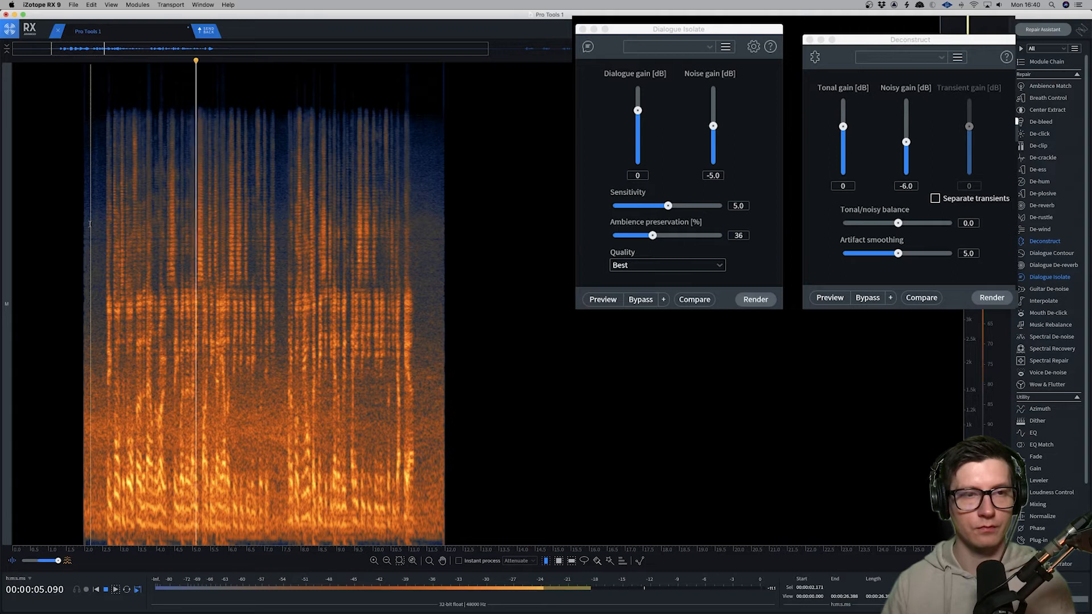
{"action": "key", "text": "space"}
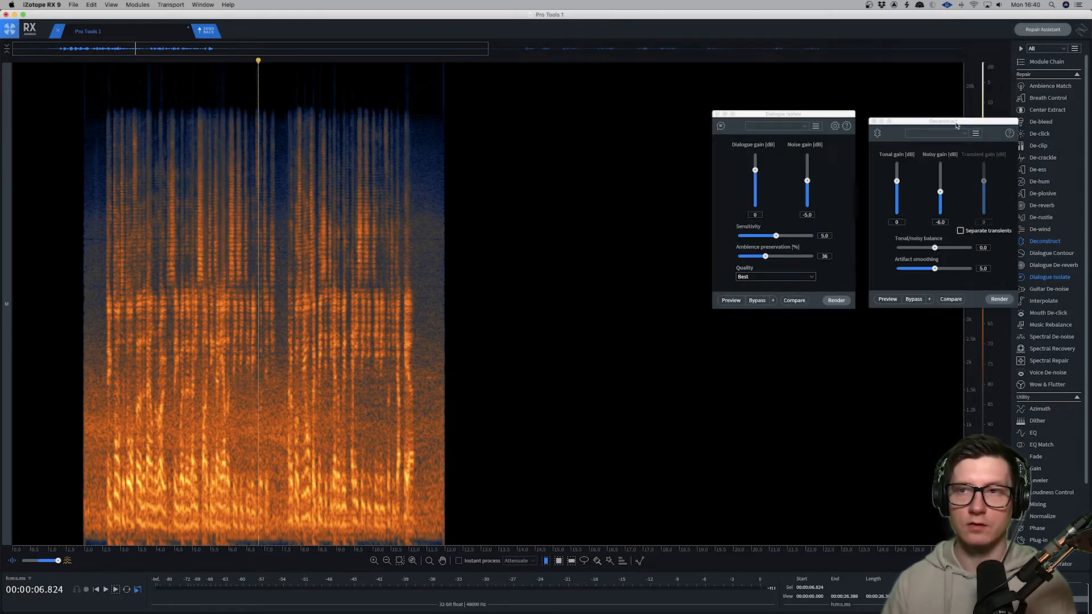
- Close the Dialogue Isolate module and move the Deconstruct window clear of the spectrogram
{"action": "left_click_drag", "start_coordinate": [956, 121], "coordinate": [713, 219]}
{"action": "left_click_drag", "start_coordinate": [774, 115], "coordinate": [891, 128]}
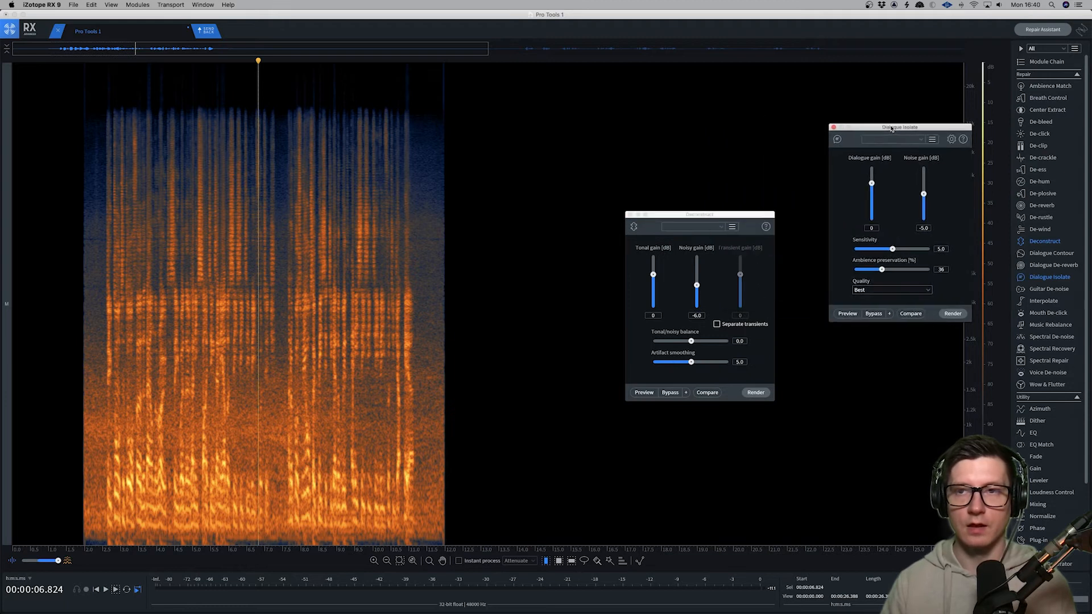
{"action": "left_click", "coordinate": [833, 128]}
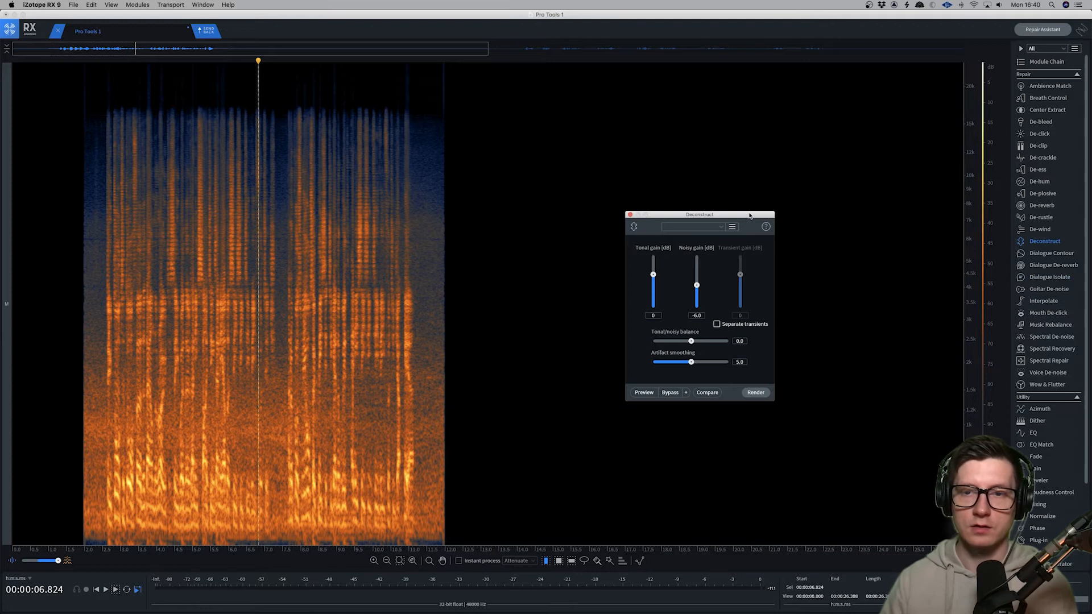
{"action": "left_click_drag", "start_coordinate": [751, 216], "coordinate": [828, 151]}
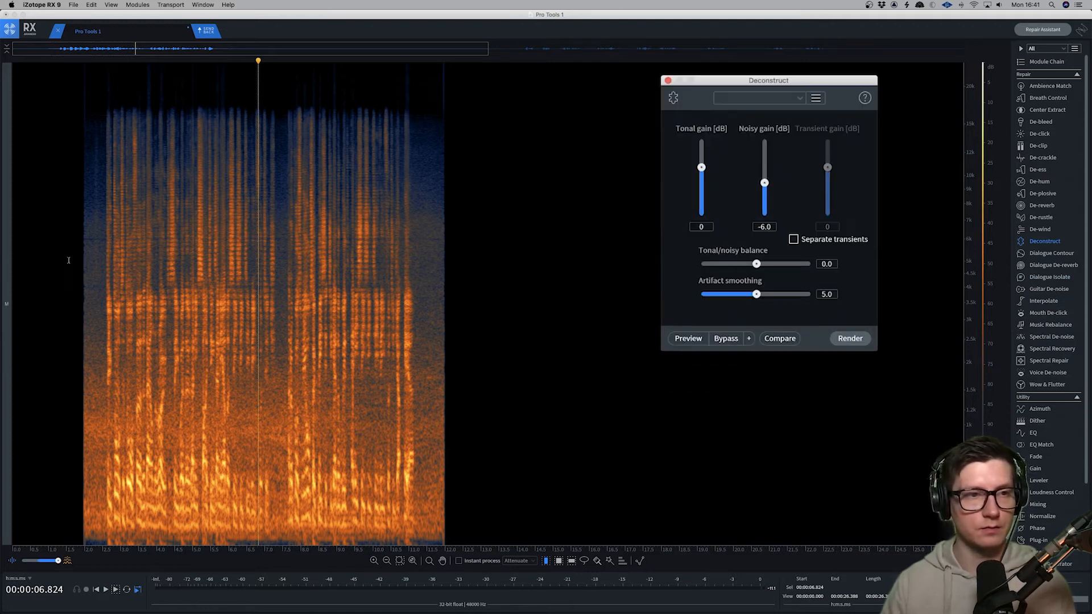
- Render Deconstruct over the entire first clip with noisy gain at -6 dB and audition the result against the unprocessed state
{"action": "left_click_drag", "start_coordinate": [80, 254], "coordinate": [455, 267]}
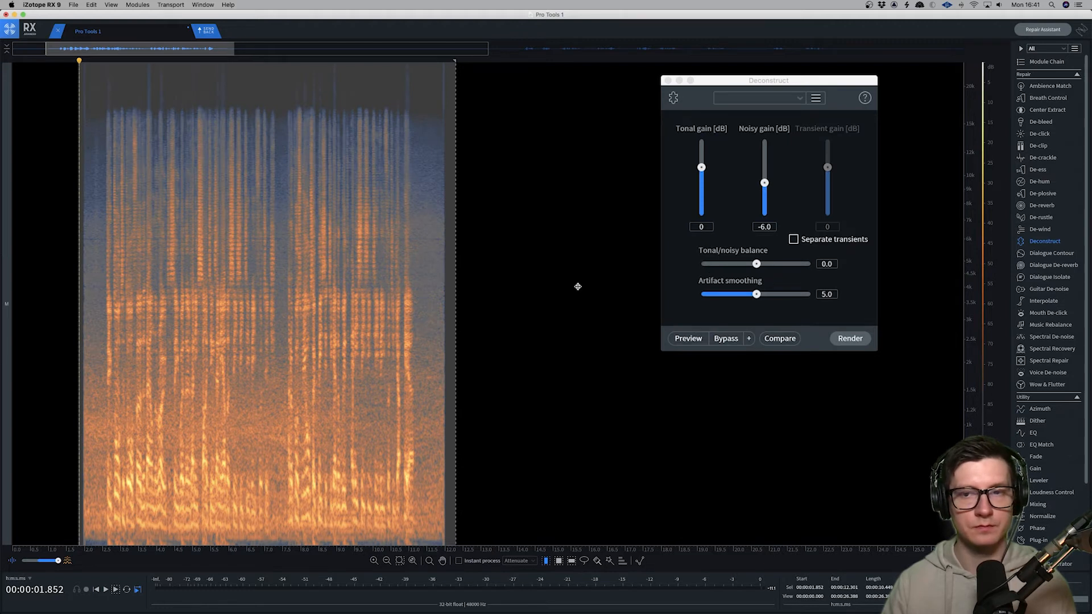
{"action": "left_click", "coordinate": [850, 338]}
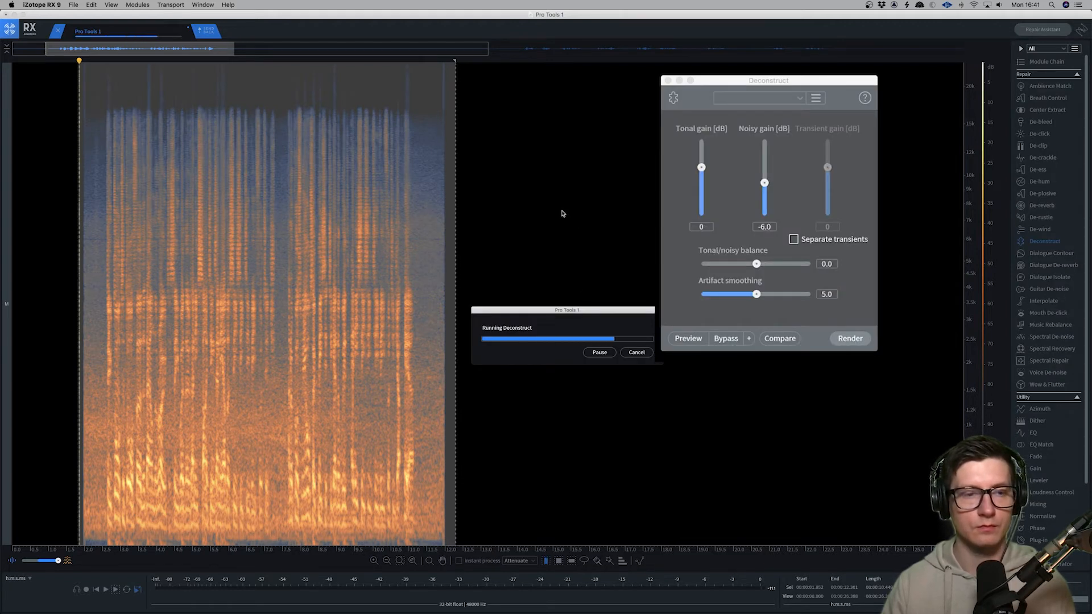
{"action": "left_click", "coordinate": [389, 203]}
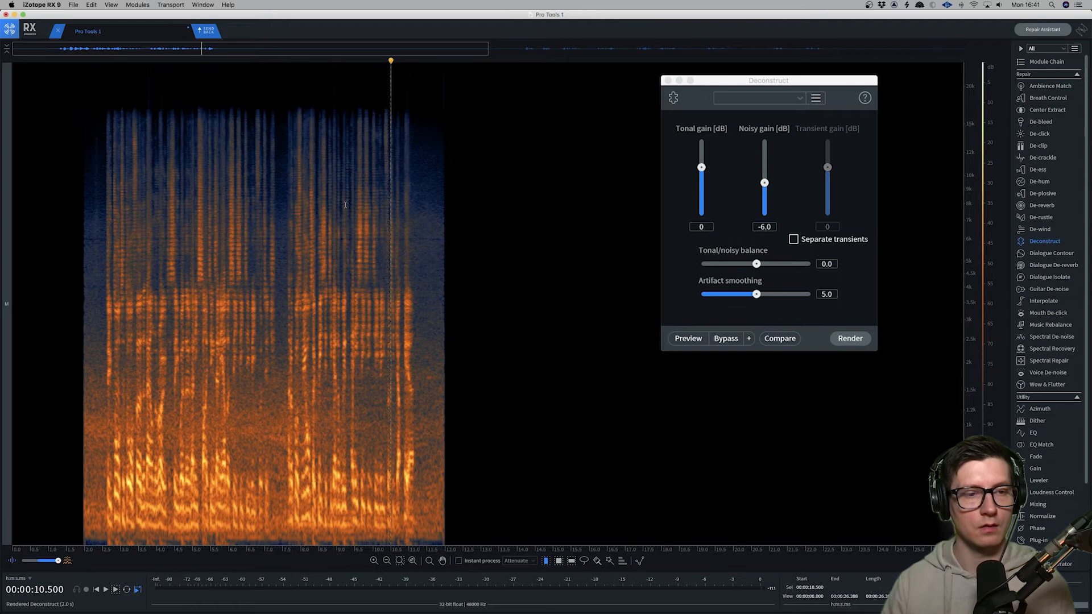
{"action": "left_click", "coordinate": [81, 226]}
{"action": "key", "text": "space"}
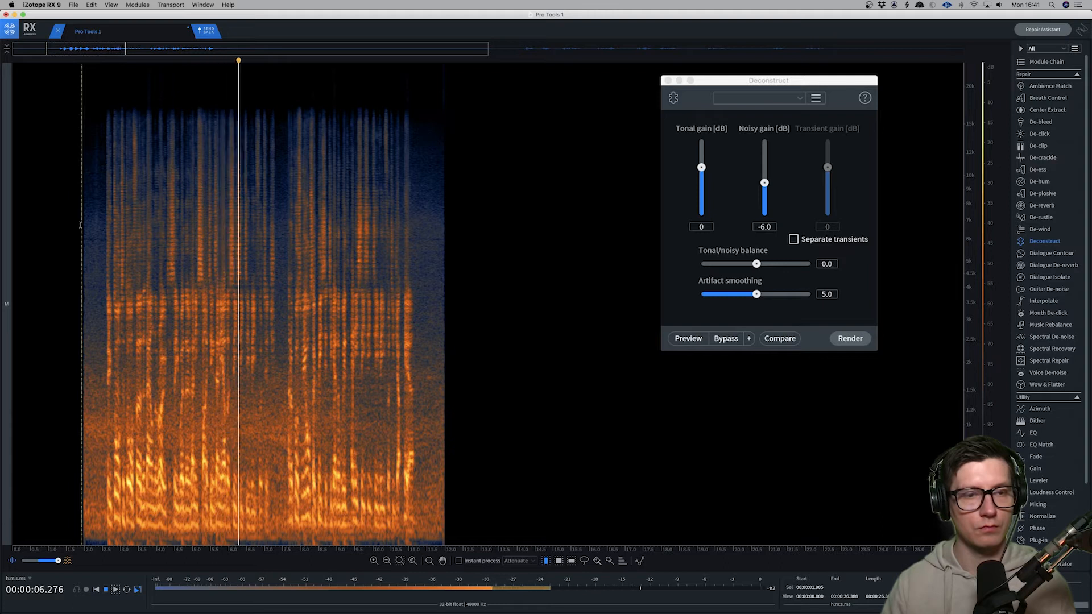
{"action": "left_click", "coordinate": [76, 230]}
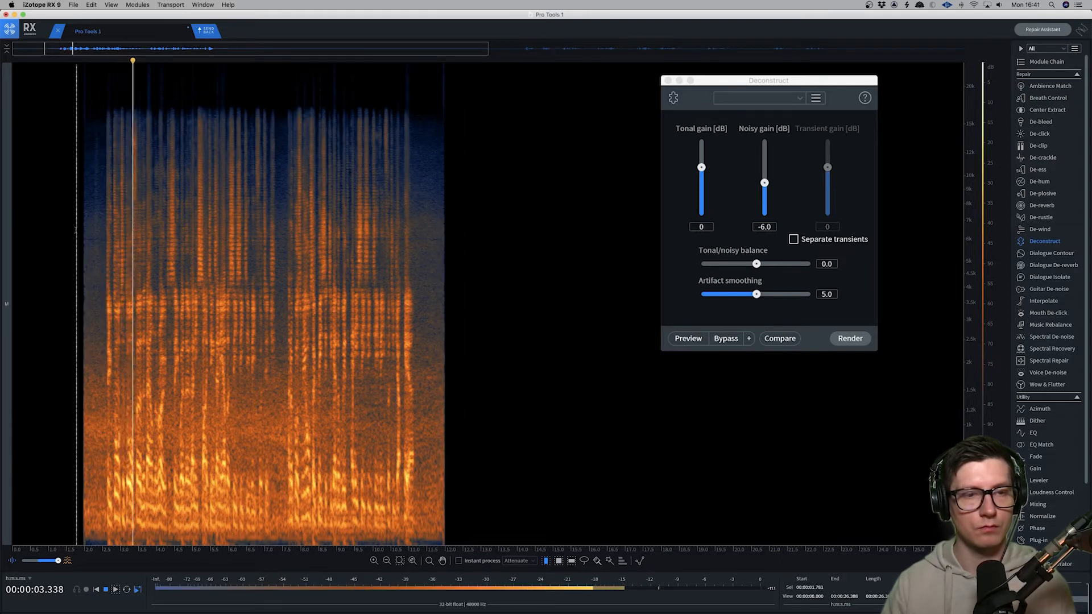
{"action": "key", "text": "space"}
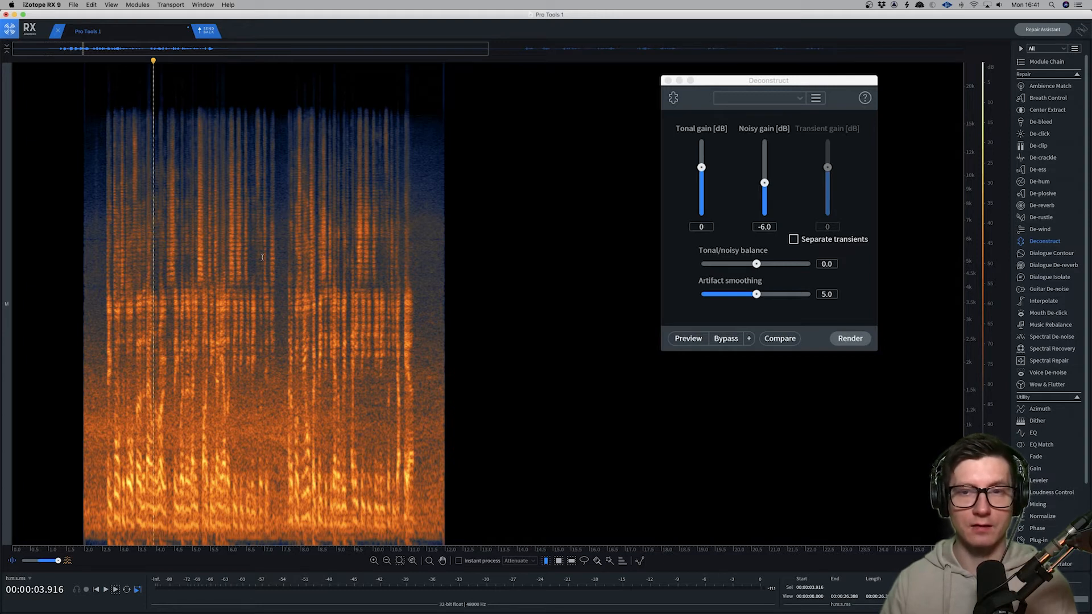
- Set Deconstruct's noisy gain to -3 dB and render it over the entire first clip
{"action": "left_click_drag", "start_coordinate": [765, 183], "coordinate": [767, 180]}
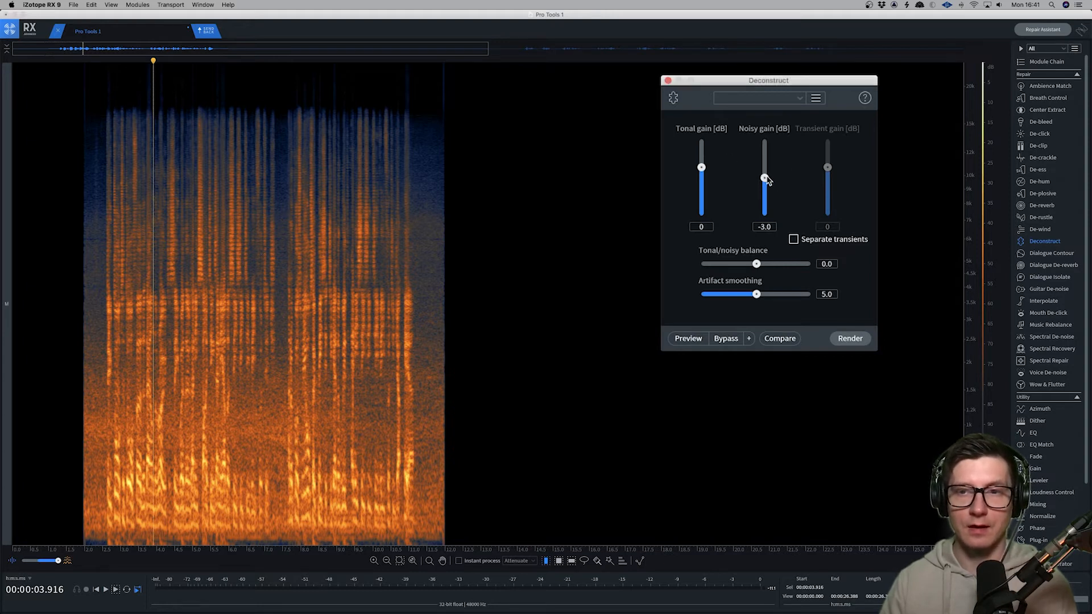
{"action": "left_click_drag", "start_coordinate": [85, 270], "coordinate": [444, 272]}
{"action": "left_click", "coordinate": [850, 339]}
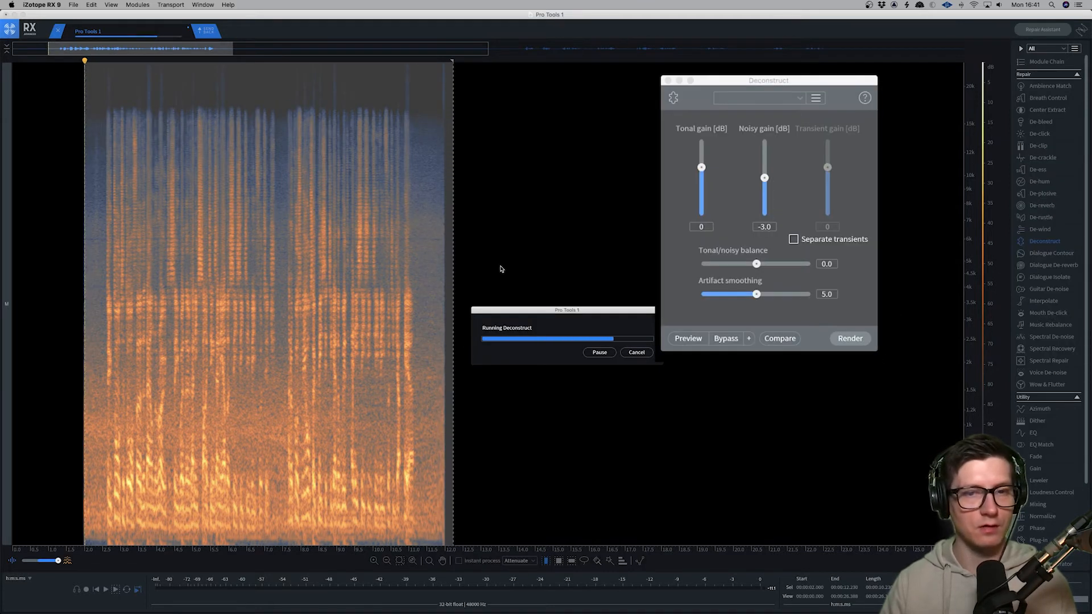
{"action": "left_click", "coordinate": [195, 237]}
- Compare playback of the first clip with and without the -3 dB Deconstruct render, and move the module window aside
{"action": "left_click", "coordinate": [79, 221]}
{"action": "key", "text": "space"}
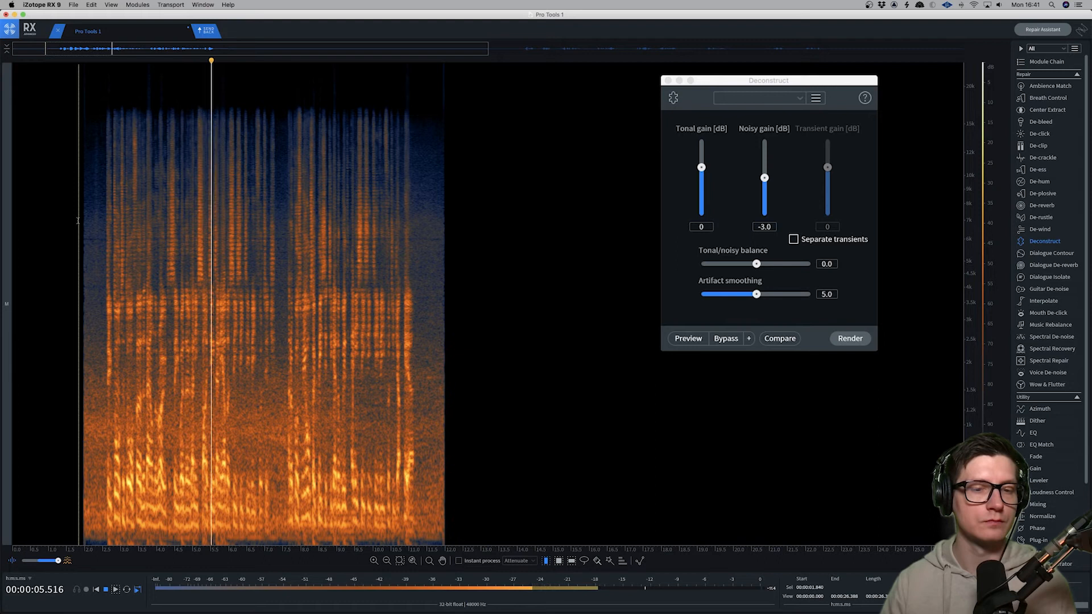
{"action": "key", "text": "space"}
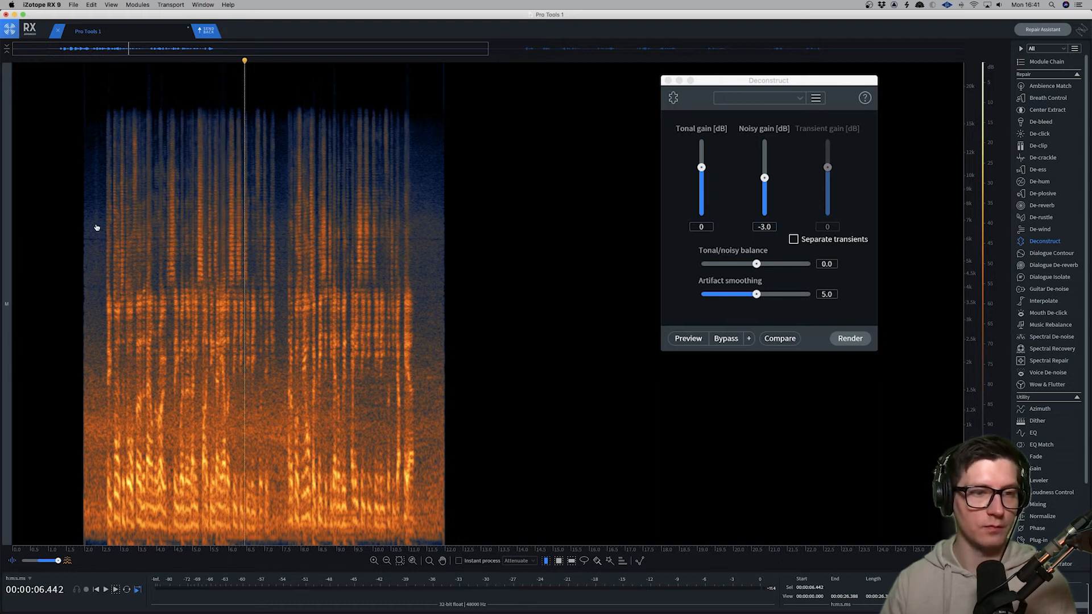
{"action": "left_click", "coordinate": [95, 225]}
{"action": "key", "text": "space"}
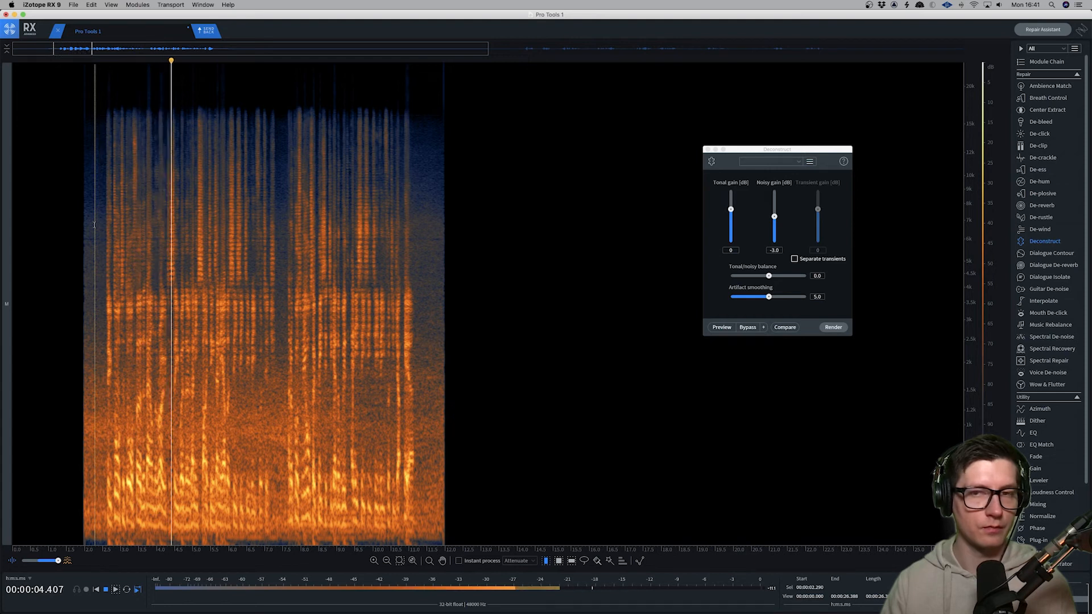
{"action": "key", "text": "space"}
{"action": "left_click_drag", "start_coordinate": [801, 150], "coordinate": [853, 88]}
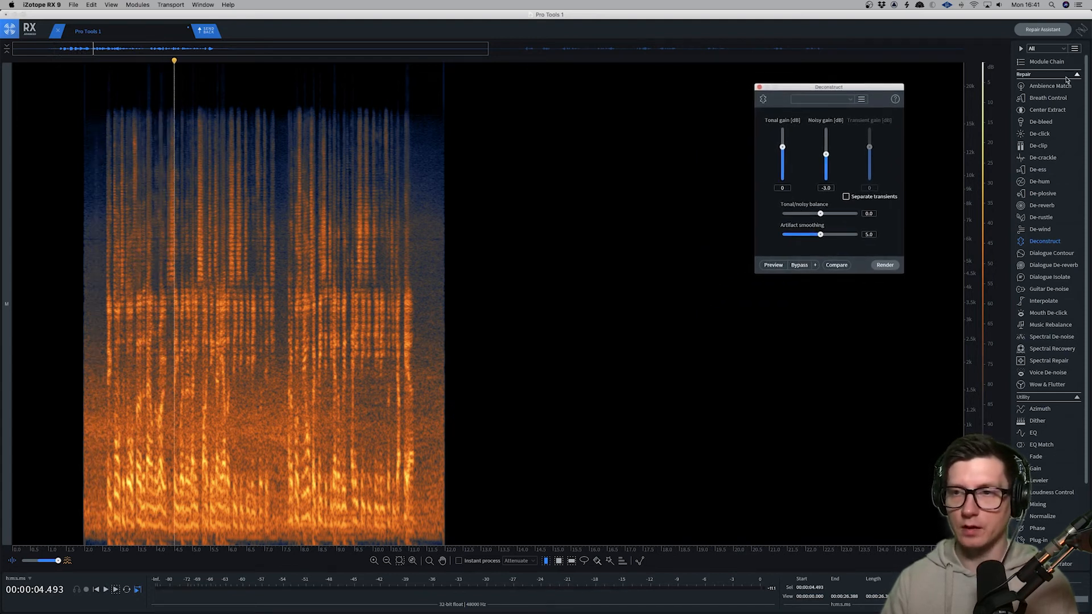
- Render Voice De-noise over the entire first clip with reduction set to 4.1 dB, and audition the result
{"action": "left_click", "coordinate": [1054, 376]}
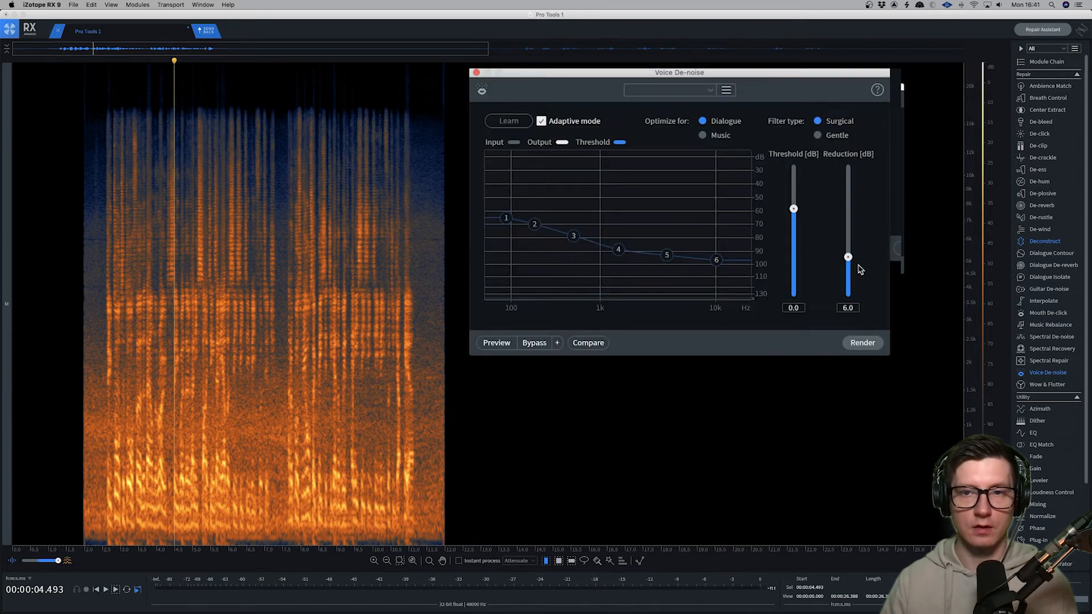
{"action": "left_click_drag", "start_coordinate": [728, 271], "coordinate": [729, 279]}
{"action": "left_click_drag", "start_coordinate": [849, 270], "coordinate": [849, 272]}
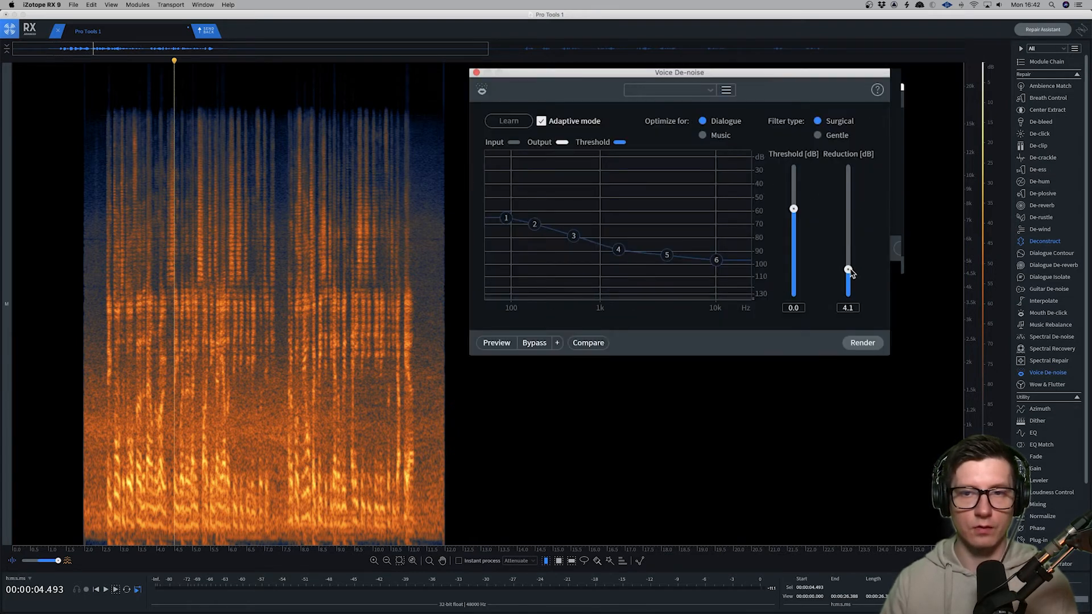
{"action": "left_click_drag", "start_coordinate": [69, 218], "coordinate": [462, 217]}
{"action": "left_click", "coordinate": [873, 348]}
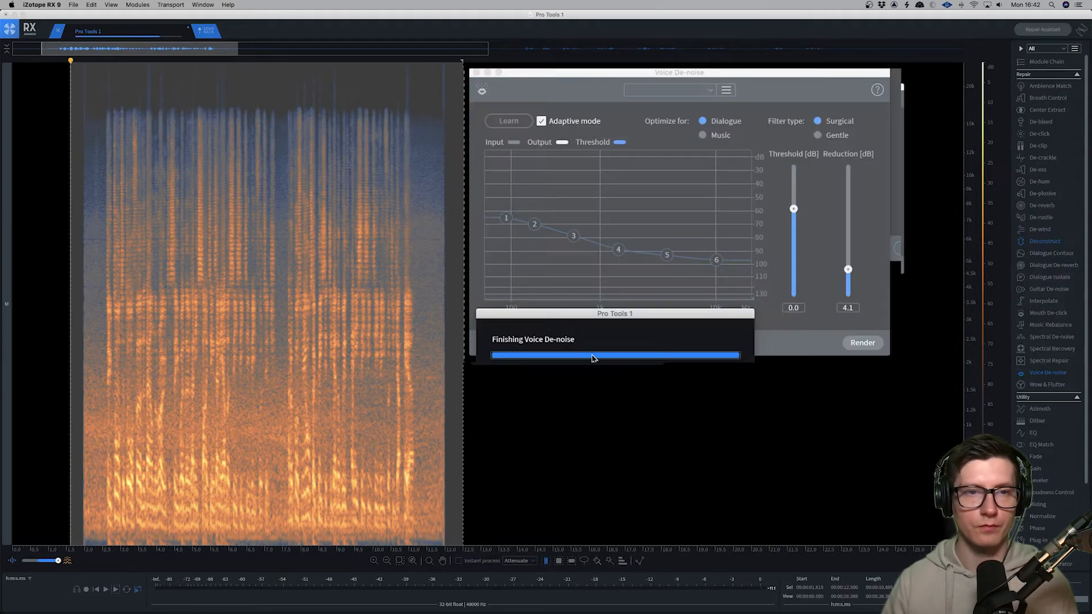
{"action": "left_click", "coordinate": [90, 238]}
{"action": "key", "text": "space"}
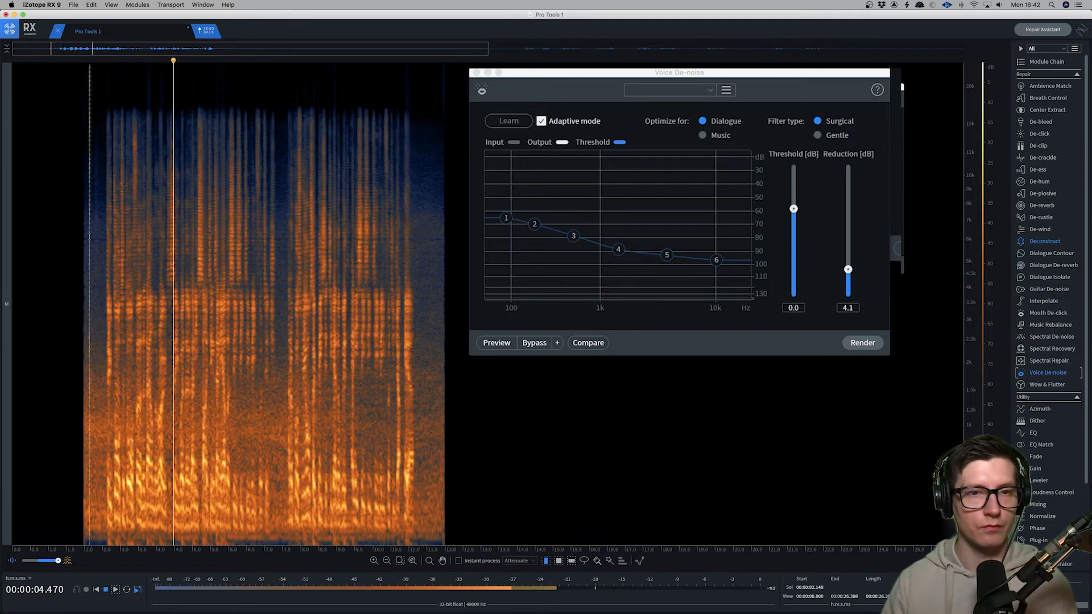
{"action": "key", "text": "space"}
- Render a second Voice De-noise pass over the first clip, close the module, and audition the result
{"action": "left_click_drag", "start_coordinate": [451, 350], "coordinate": [83, 289]}
{"action": "left_click", "coordinate": [868, 346]}
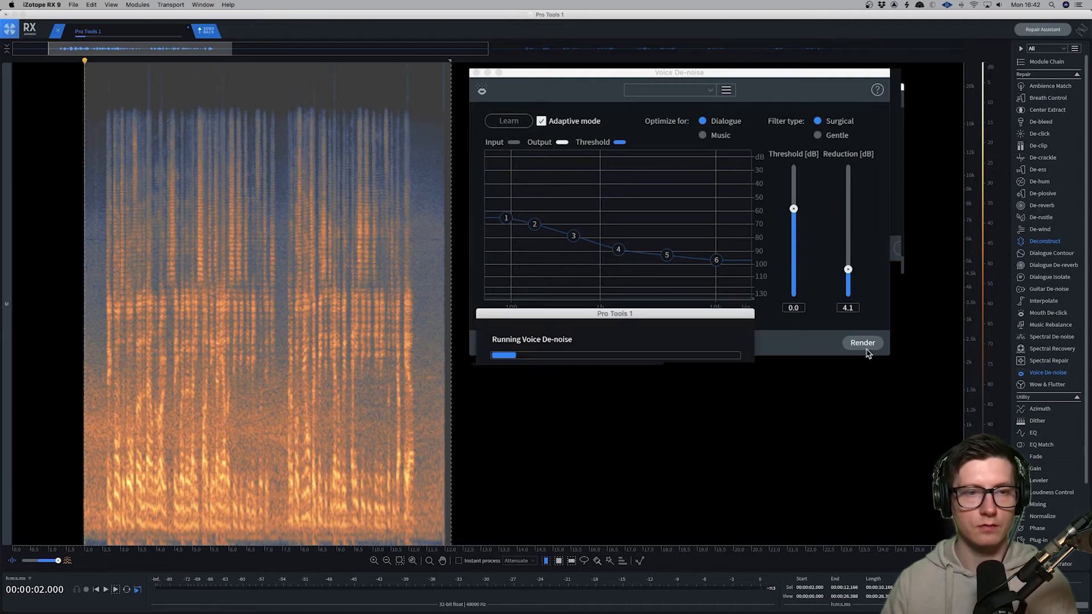
{"action": "left_click", "coordinate": [476, 73]}
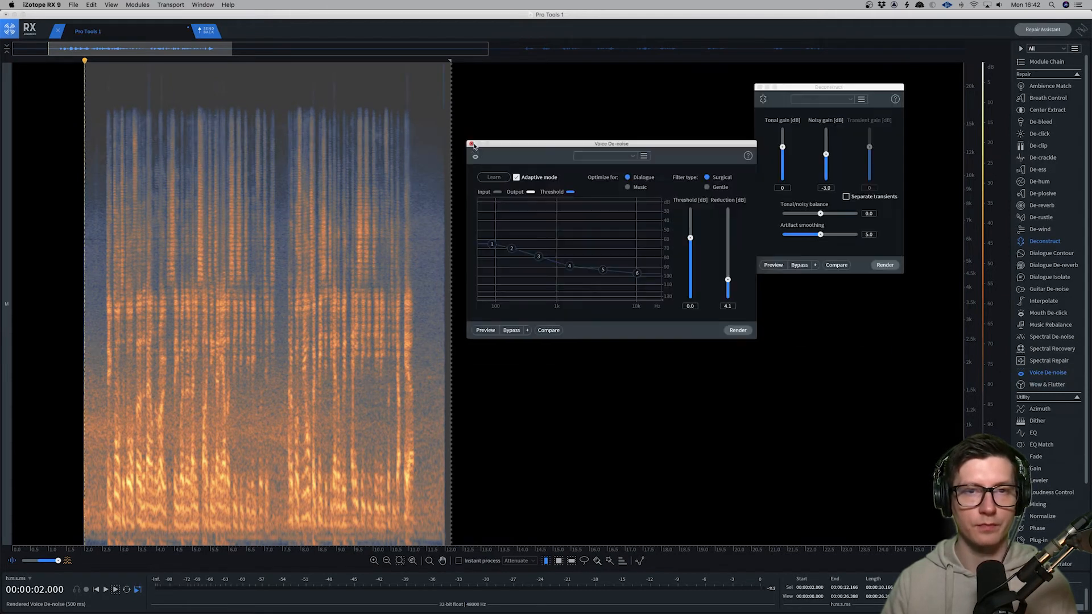
{"action": "left_click", "coordinate": [60, 213]}
{"action": "key", "text": "space"}
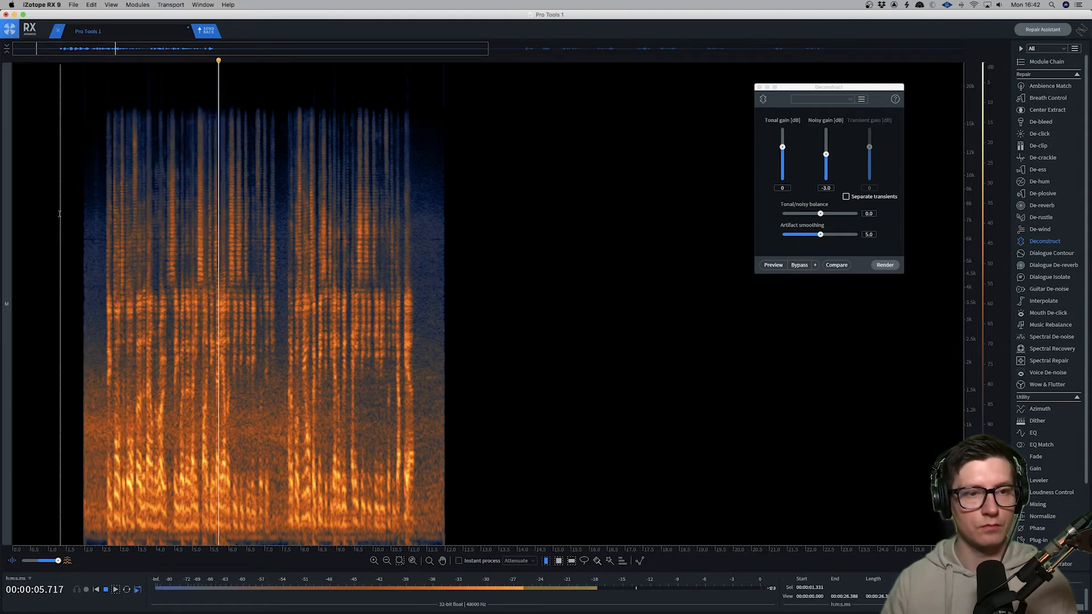
{"action": "key", "text": "space"}
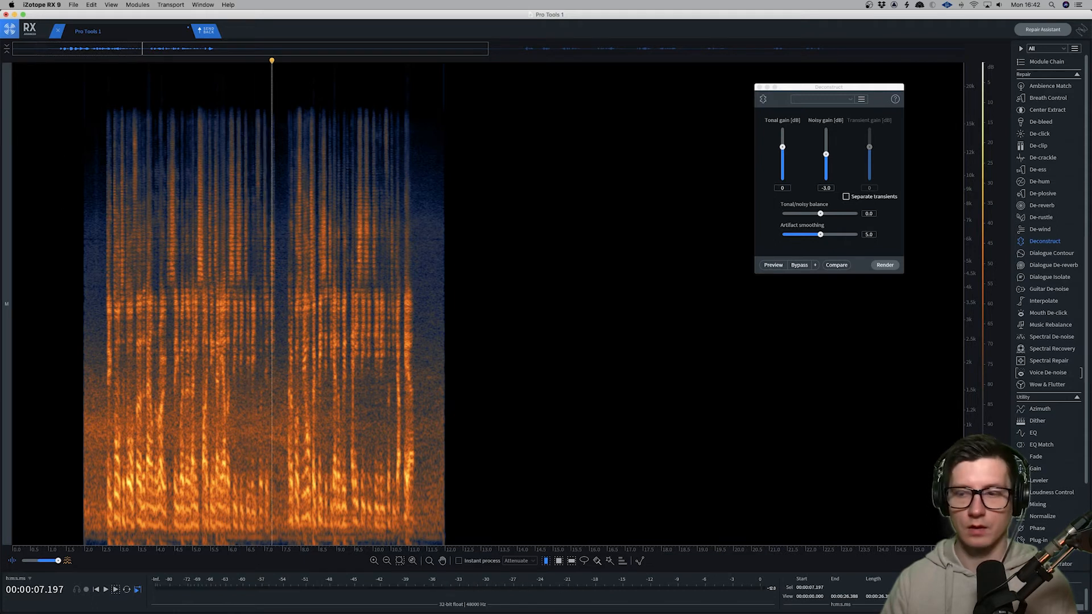
- Compare playback of the first clip in its unprocessed state and with all processing restored, and close the Deconstruct module
{"action": "key", "text": "super+z"}
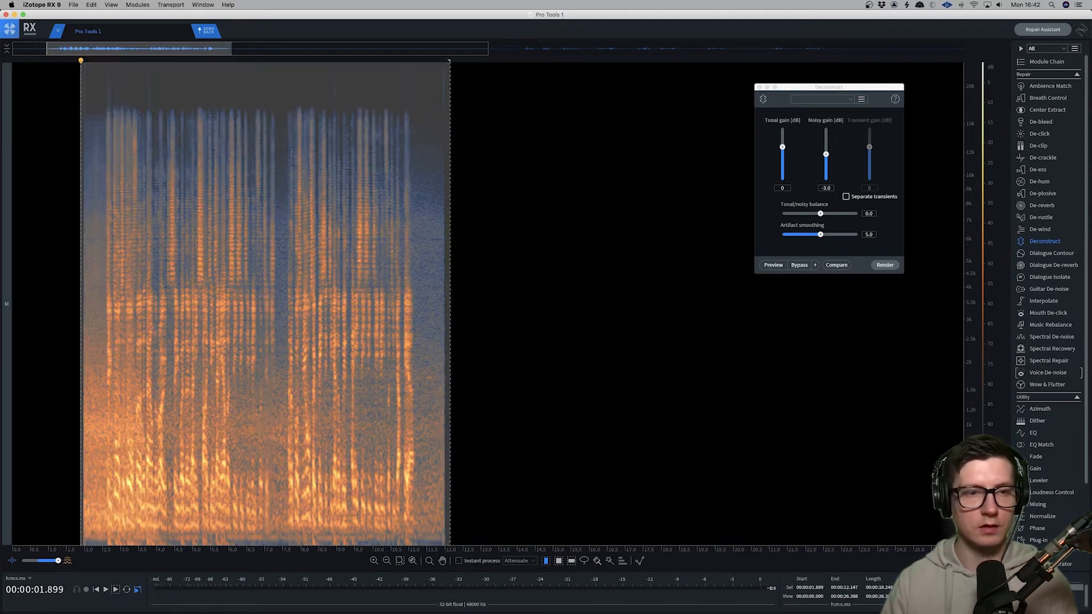
{"action": "left_click", "coordinate": [95, 212]}
{"action": "key", "text": "space"}
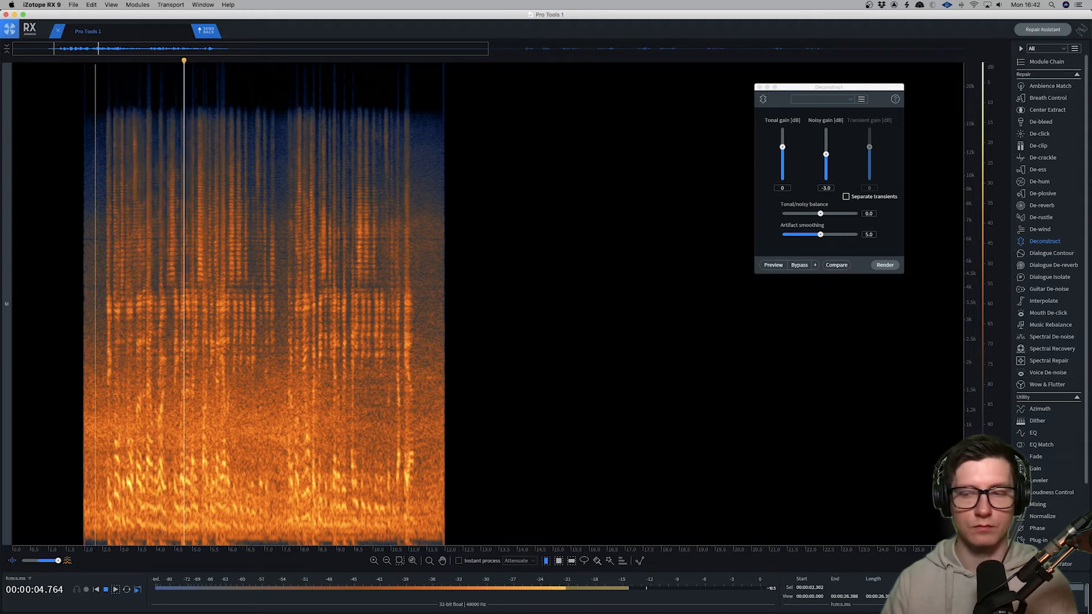
{"action": "key", "text": "space"}
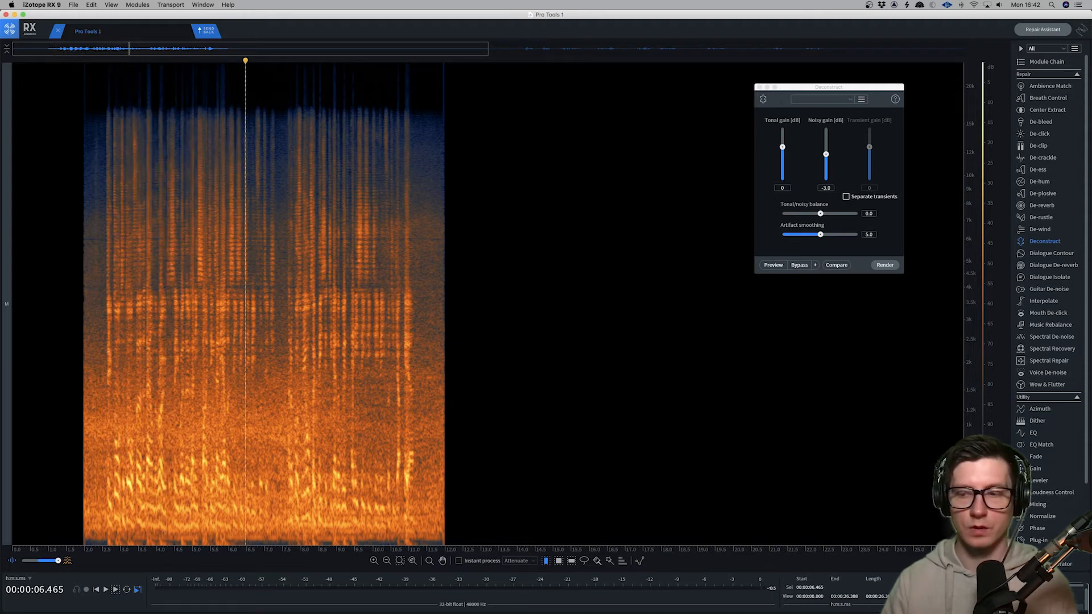
{"action": "key", "text": "super+a"}
{"action": "left_click", "coordinate": [99, 236]}
{"action": "key", "text": "space"}
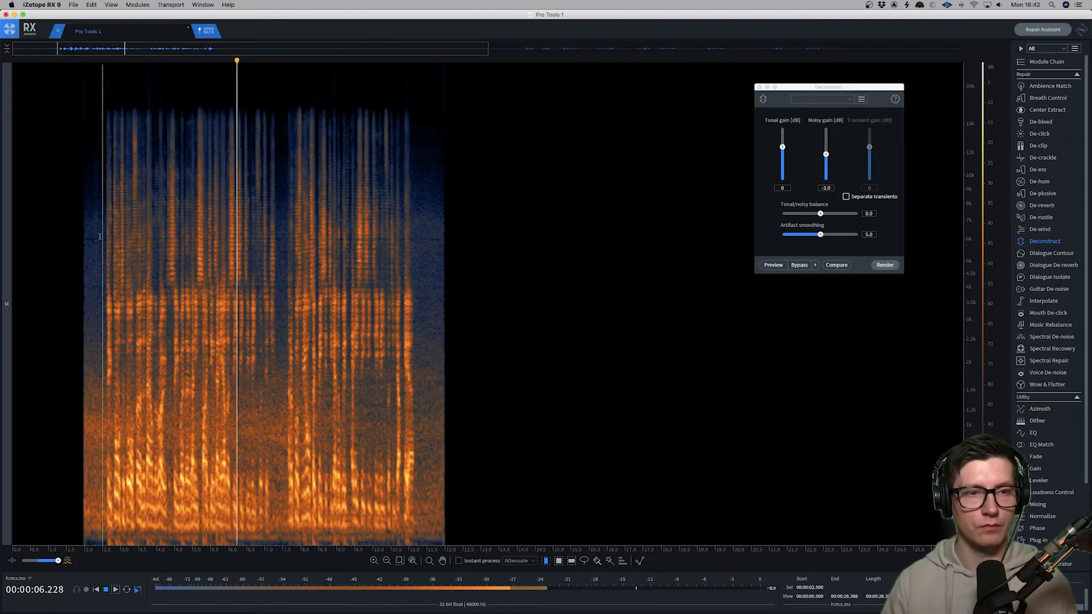
{"action": "key", "text": "space"}
{"action": "left_click", "coordinate": [759, 87]}
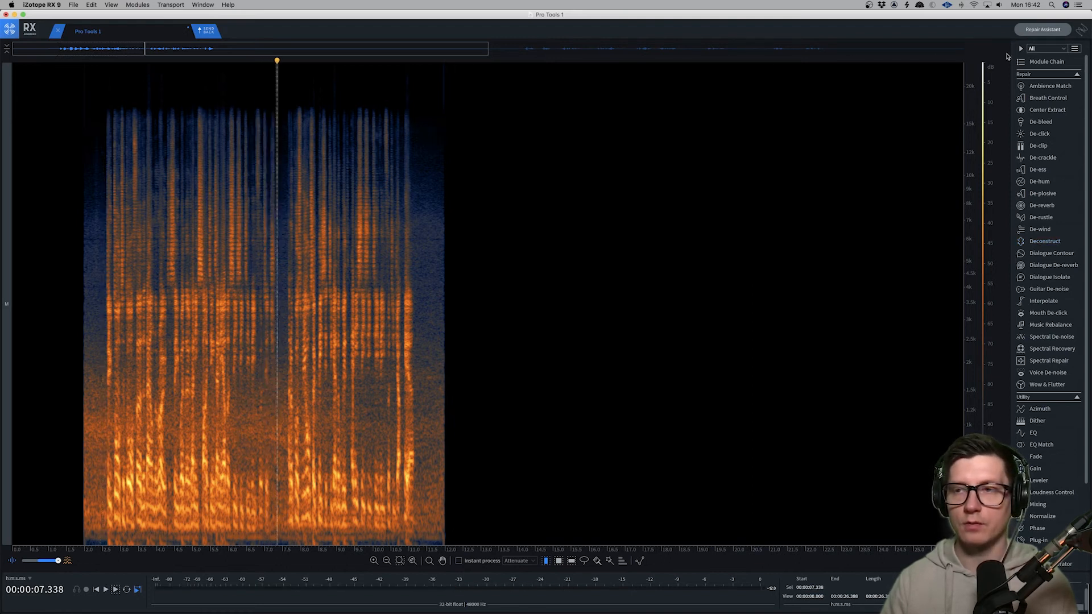
- Render De-clip over the entire first clip using automatically suggested thresholds, and close the module
{"action": "left_click", "coordinate": [1038, 146]}
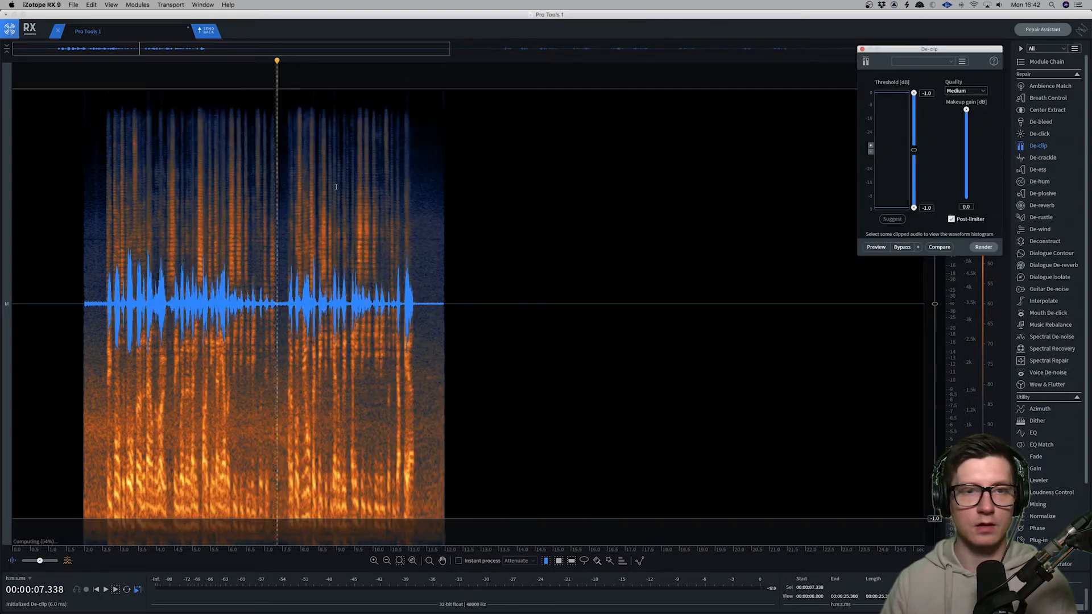
{"action": "left_click_drag", "start_coordinate": [459, 271], "coordinate": [84, 270]}
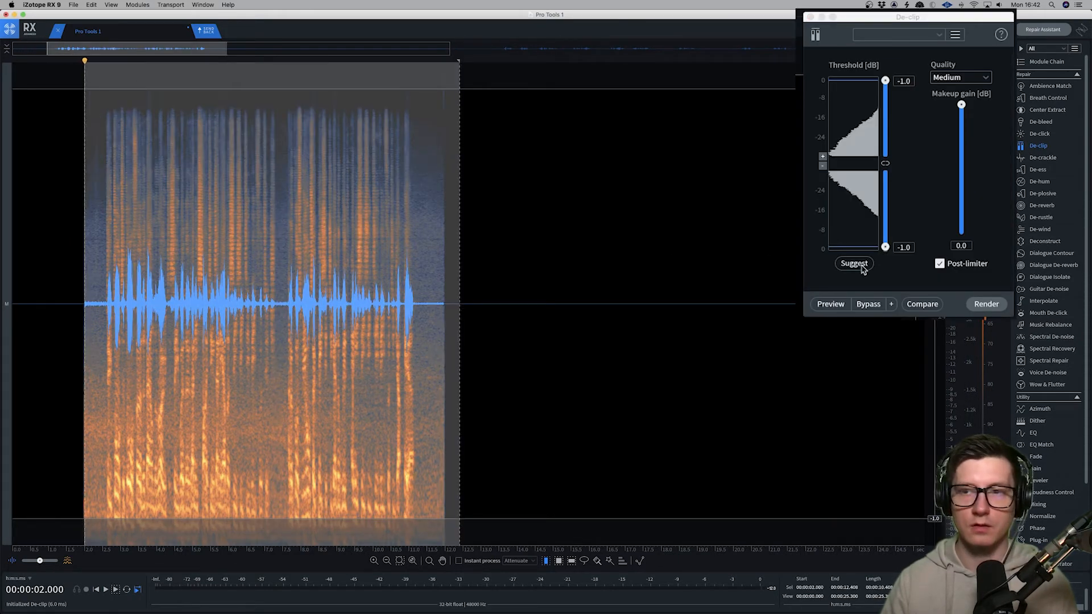
{"action": "left_click", "coordinate": [861, 266]}
{"action": "left_click", "coordinate": [999, 308]}
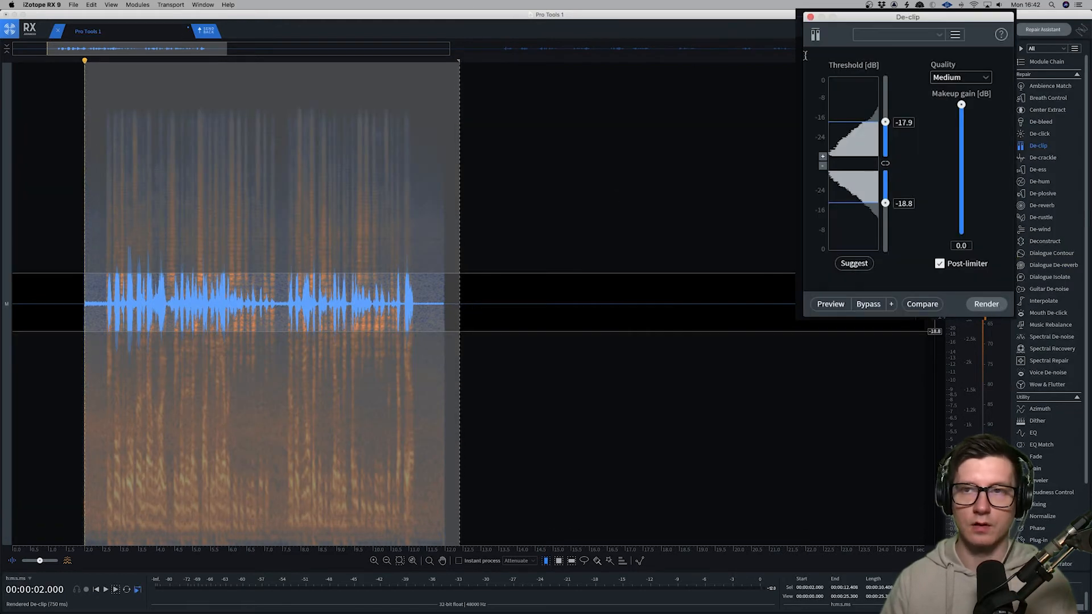
{"action": "left_click", "coordinate": [862, 50]}
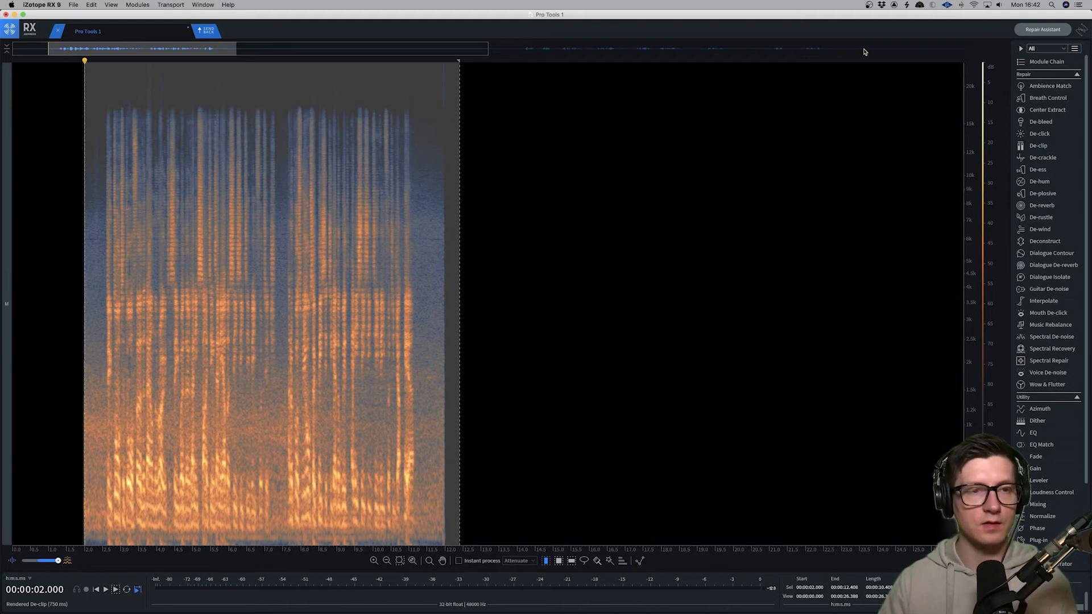
- Audition the first clip from its beginning to evaluate the de-clipped dialogue
{"action": "left_click", "coordinate": [209, 261]}
{"action": "left_click", "coordinate": [94, 206]}
{"action": "key", "text": "space"}
{"action": "key", "text": "space"}
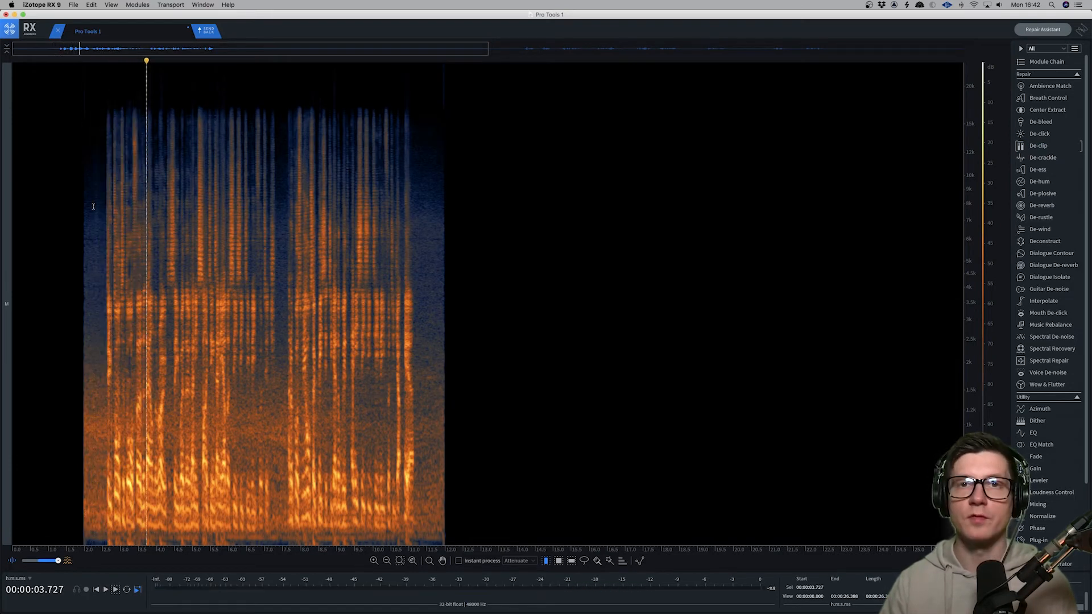
{"action": "left_click", "coordinate": [93, 206]}
{"action": "key", "text": "space"}
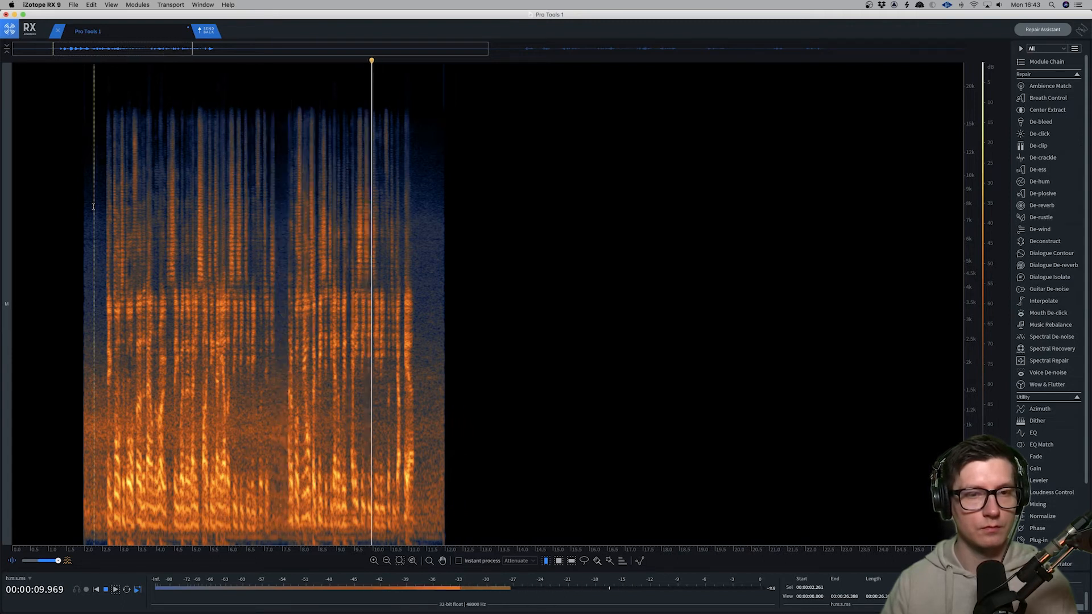
{"action": "key", "text": "space"}
- Render De-crackle over the first clip's second phrase, about 7.4 to 11.6 seconds, audition it, and close the module
{"action": "left_click_drag", "start_coordinate": [429, 273], "coordinate": [279, 266]}
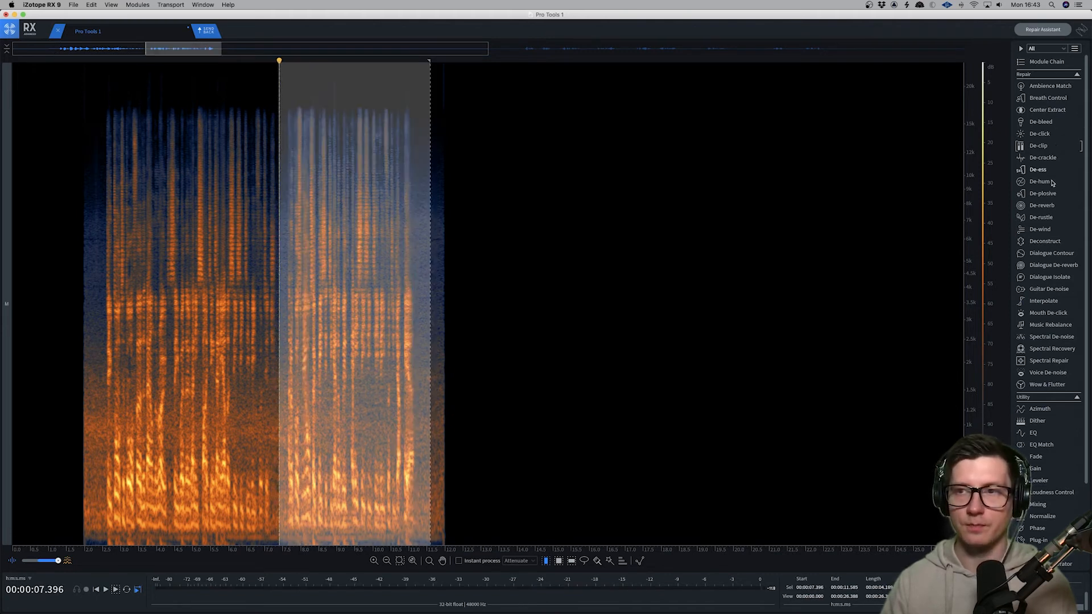
{"action": "left_click", "coordinate": [1042, 158]}
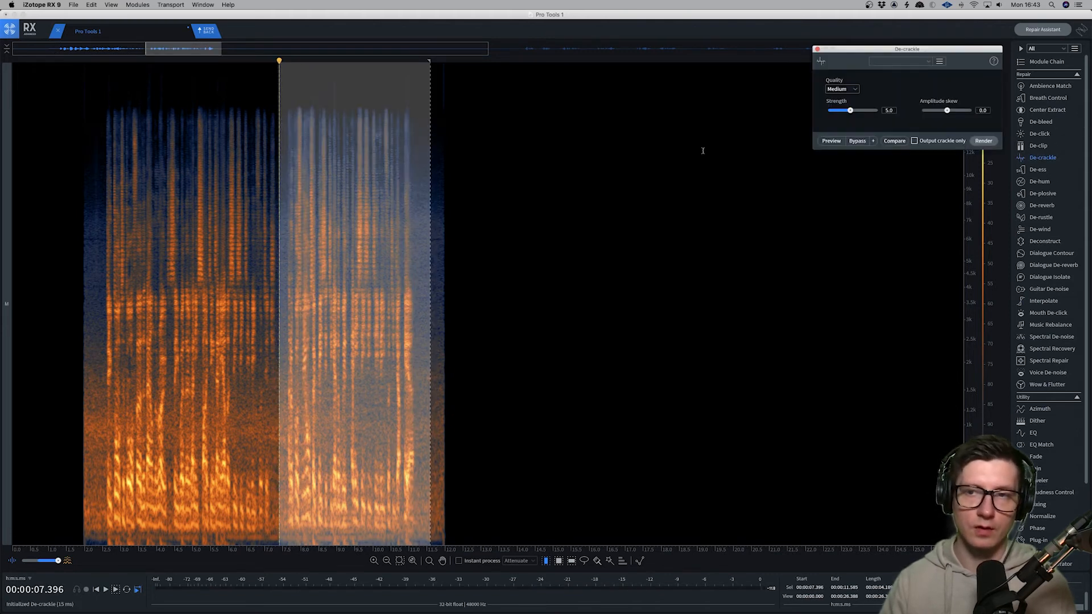
{"action": "left_click", "coordinate": [980, 151]}
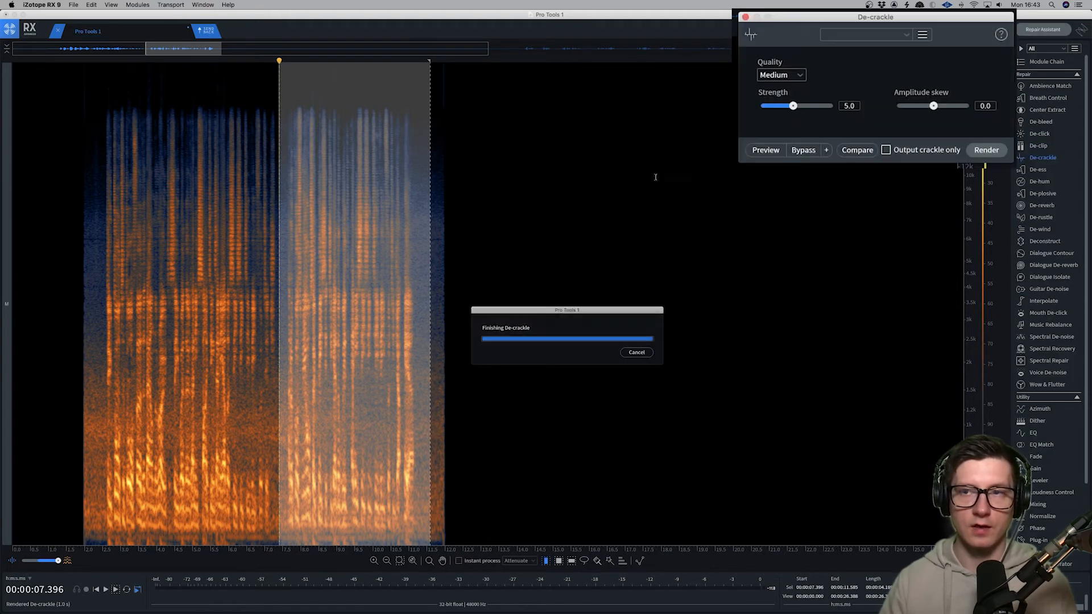
{"action": "left_click", "coordinate": [279, 187]}
{"action": "key", "text": "space"}
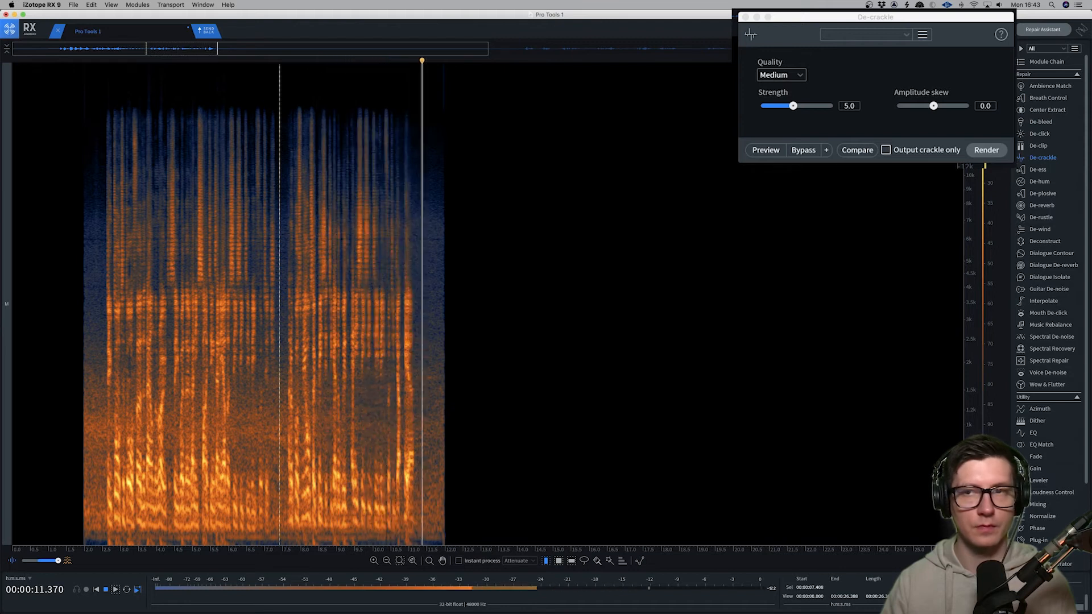
{"action": "key", "text": "space"}
{"action": "left_click", "coordinate": [818, 50]}
- Compare the original noisy recording of the first clip with its fully processed version by playing both from the start
{"action": "left_click", "coordinate": [101, 274]}
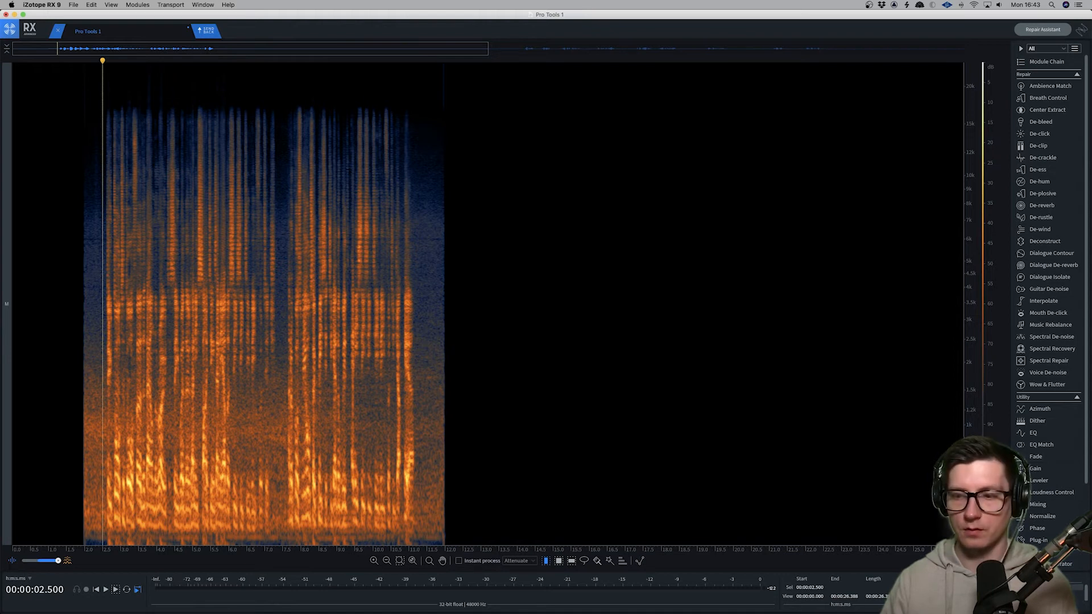
{"action": "double_click", "coordinate": [192, 315]}
{"action": "left_click", "coordinate": [95, 269]}
{"action": "key", "text": "space"}
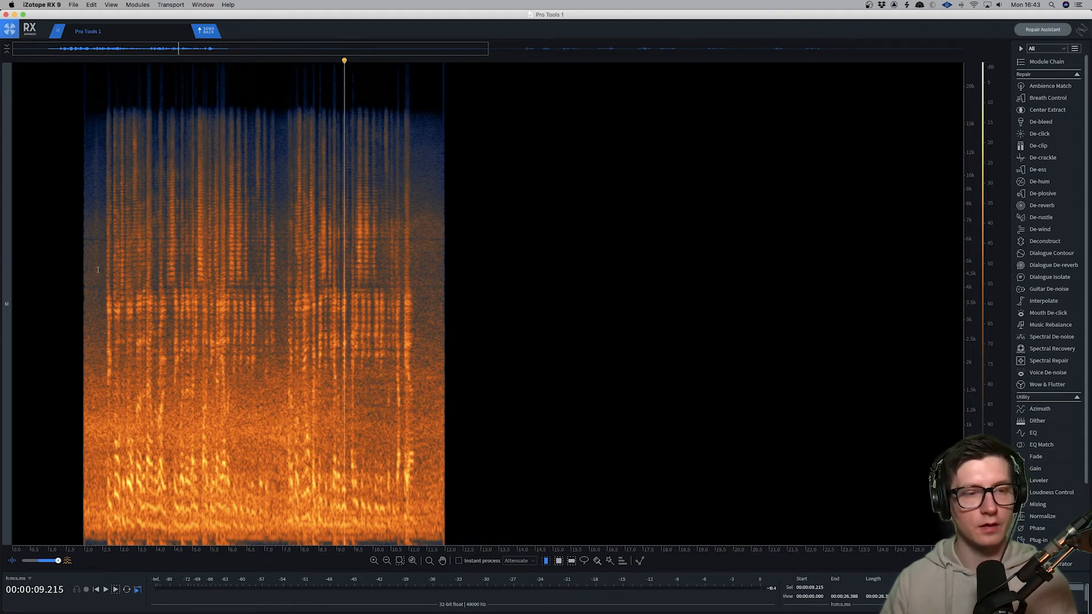
{"action": "scroll", "coordinate": [98, 269], "scroll_direction": "down", "scroll_amount": 2}
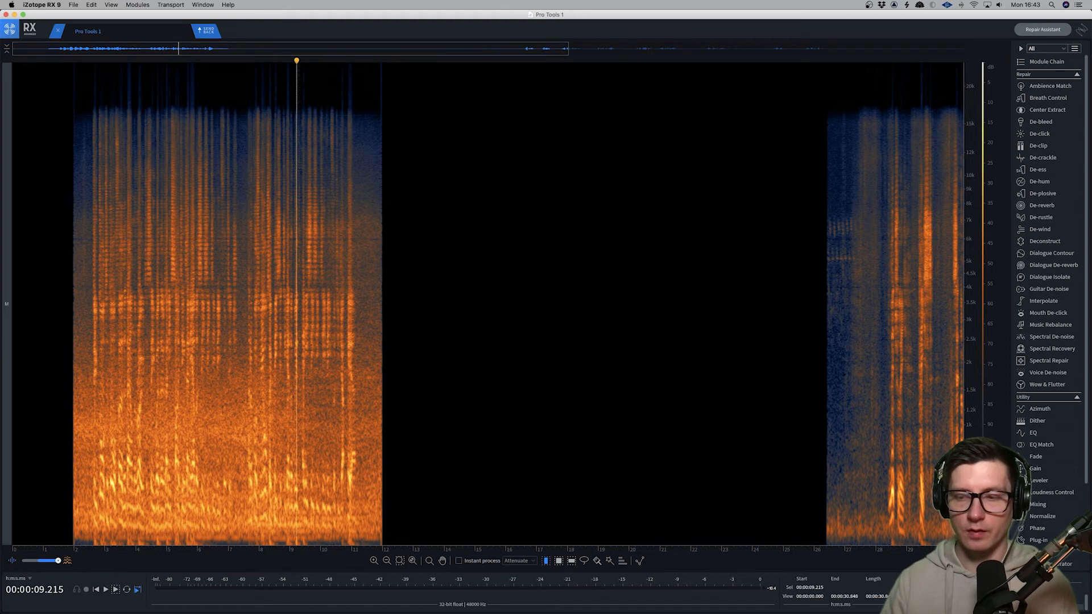
{"action": "left_click_drag", "start_coordinate": [239, 336], "coordinate": [371, 335]}
{"action": "left_click", "coordinate": [88, 253]}
{"action": "key", "text": "space"}
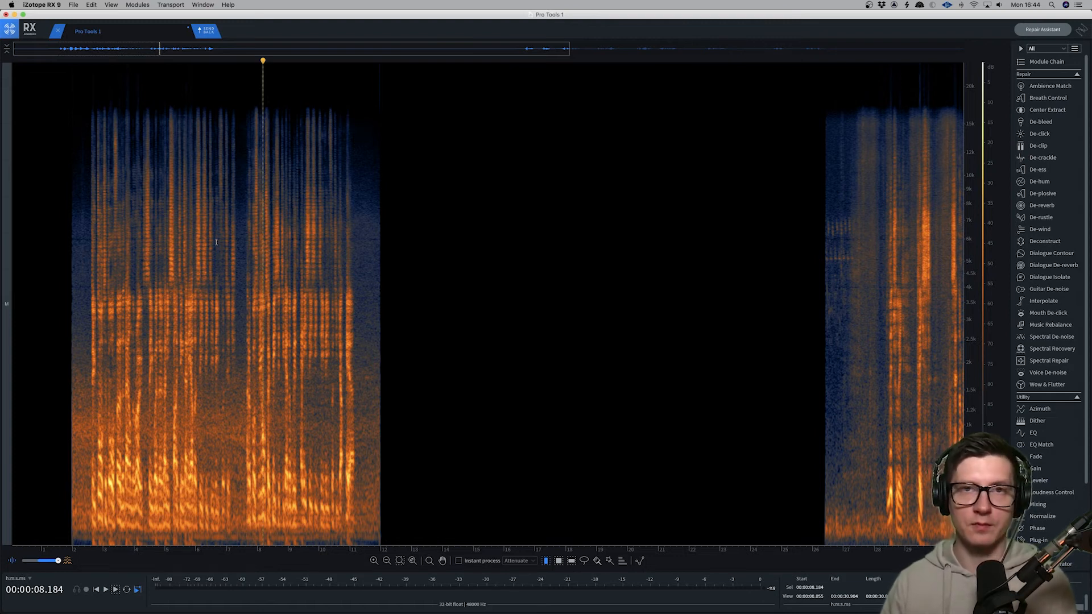
- Audition the second clip from about 28.4 seconds to evaluate its rustling noise
{"action": "scroll", "coordinate": [217, 242], "scroll_direction": "right", "scroll_amount": 5}
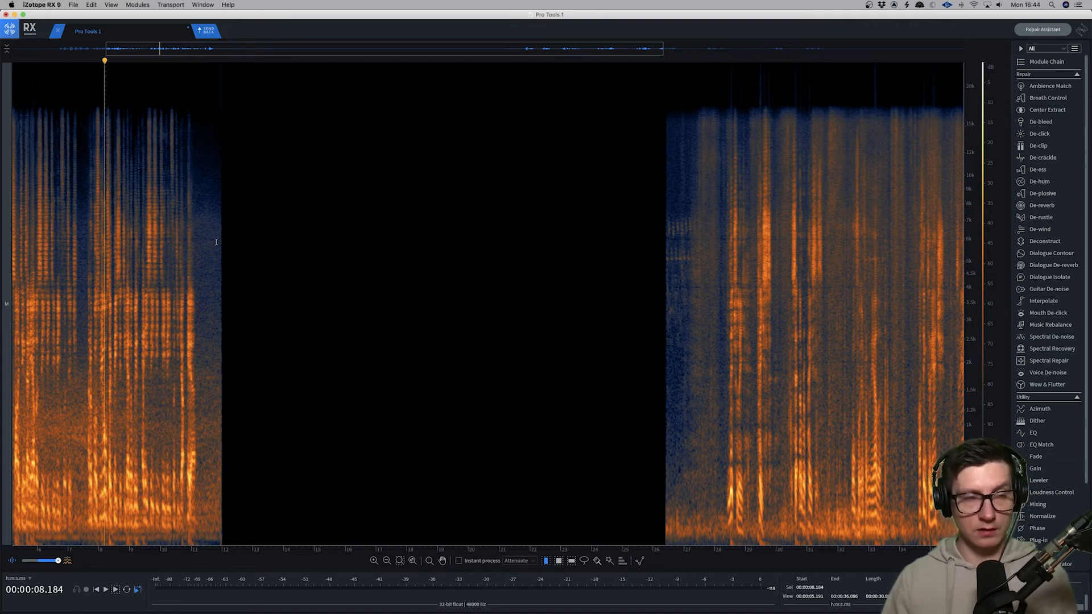
{"action": "scroll", "coordinate": [216, 242], "scroll_direction": "right", "scroll_amount": 10}
{"action": "left_click", "coordinate": [274, 238]}
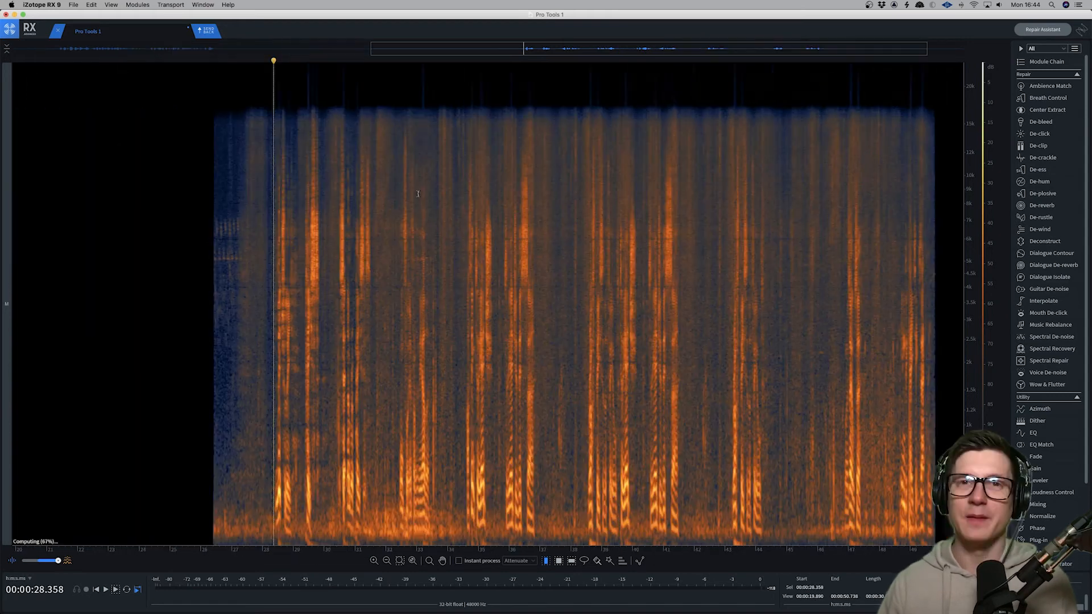
{"action": "key", "text": "space"}
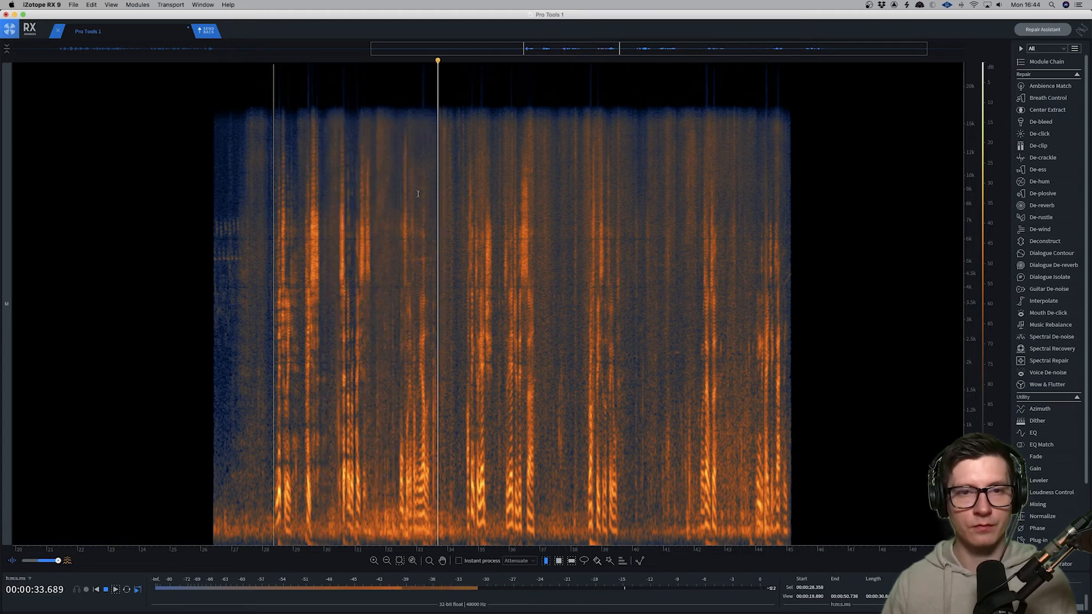
{"action": "key", "text": "space"}
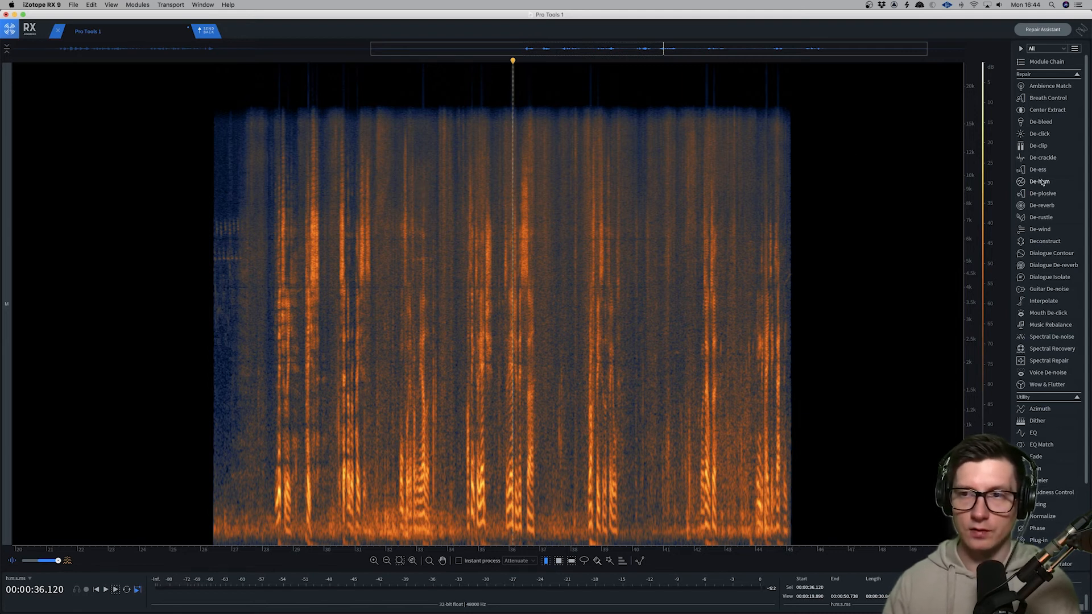
- Render De-rustle over the second clip from about 28.2 to 37.6 seconds at default settings, and audition the result
{"action": "left_click", "coordinate": [1036, 218]}
{"action": "left_click_drag", "start_coordinate": [270, 249], "coordinate": [559, 249]}
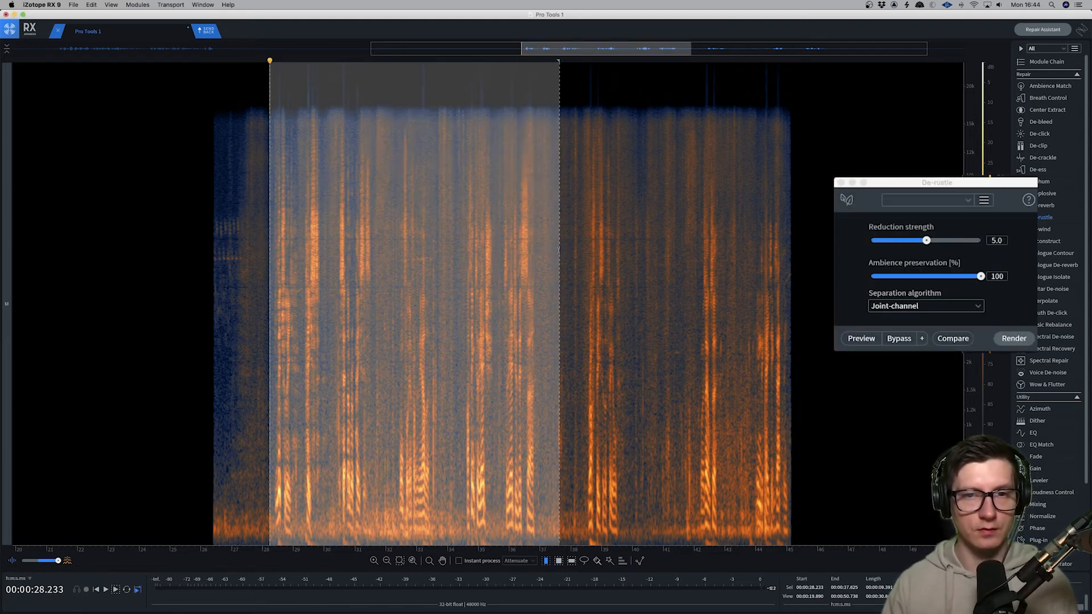
{"action": "left_click", "coordinate": [1027, 340]}
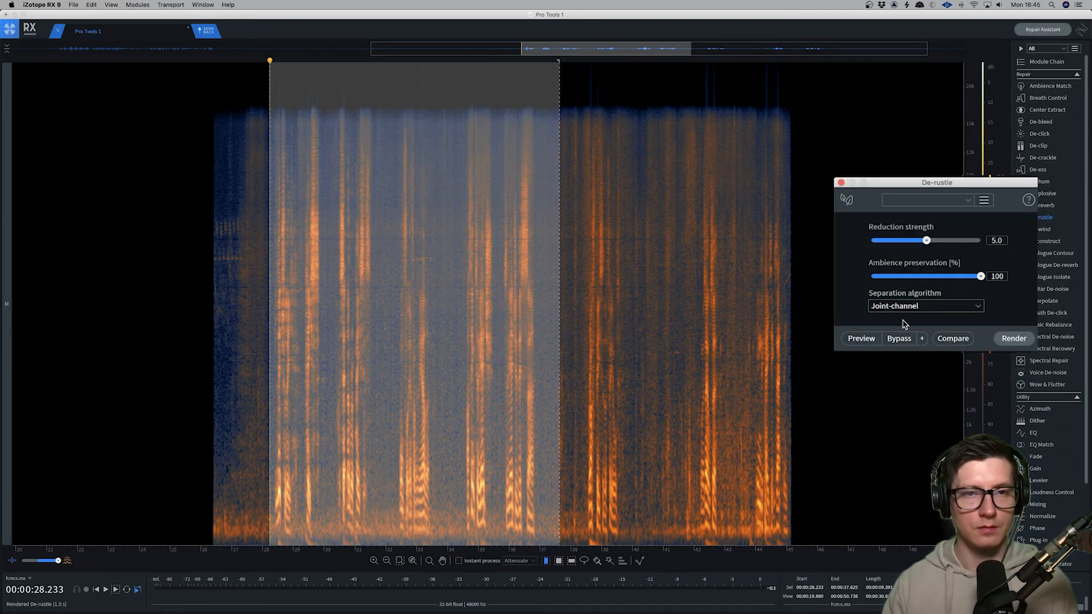
{"action": "left_click", "coordinate": [432, 245]}
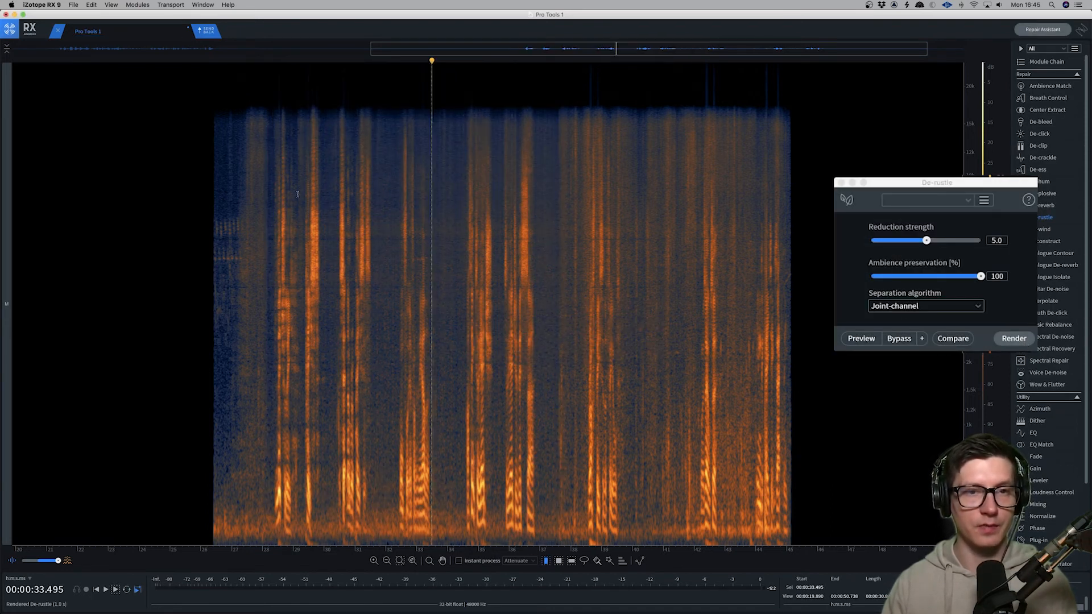
{"action": "left_click", "coordinate": [271, 207]}
{"action": "key", "text": "space"}
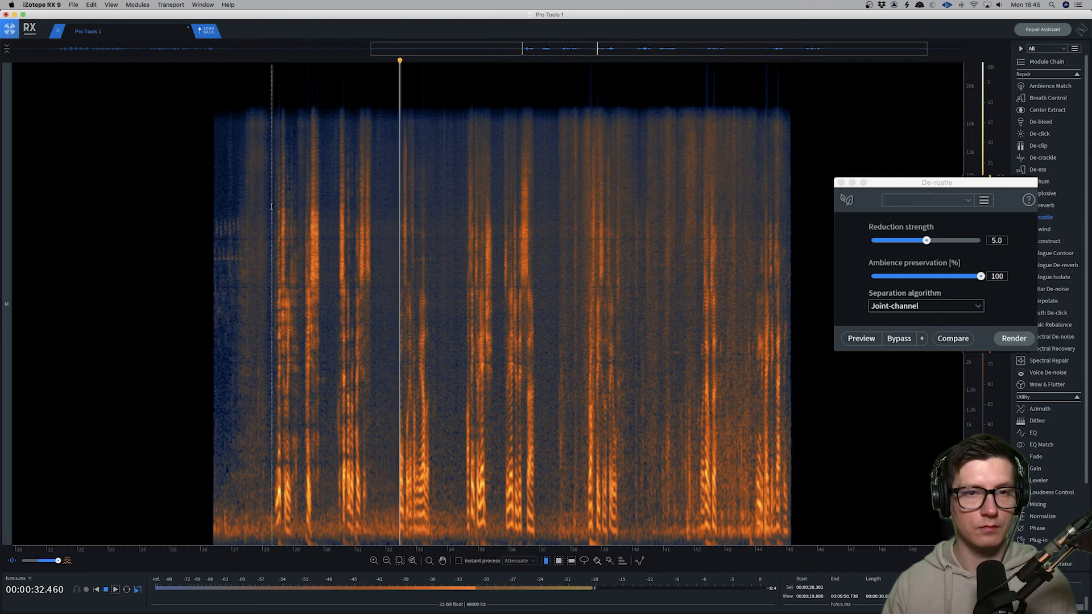
- Stop the audition, close the De-rustle module and open Dialogue Isolate for the second clip
{"action": "key", "text": "space"}
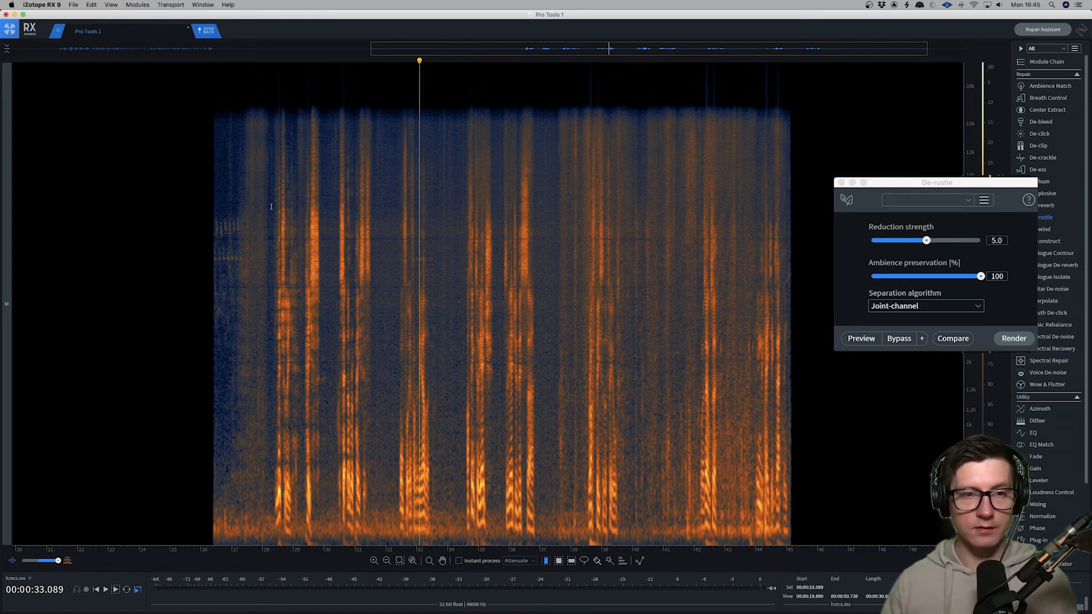
{"action": "left_click_drag", "start_coordinate": [271, 212], "coordinate": [560, 210]}
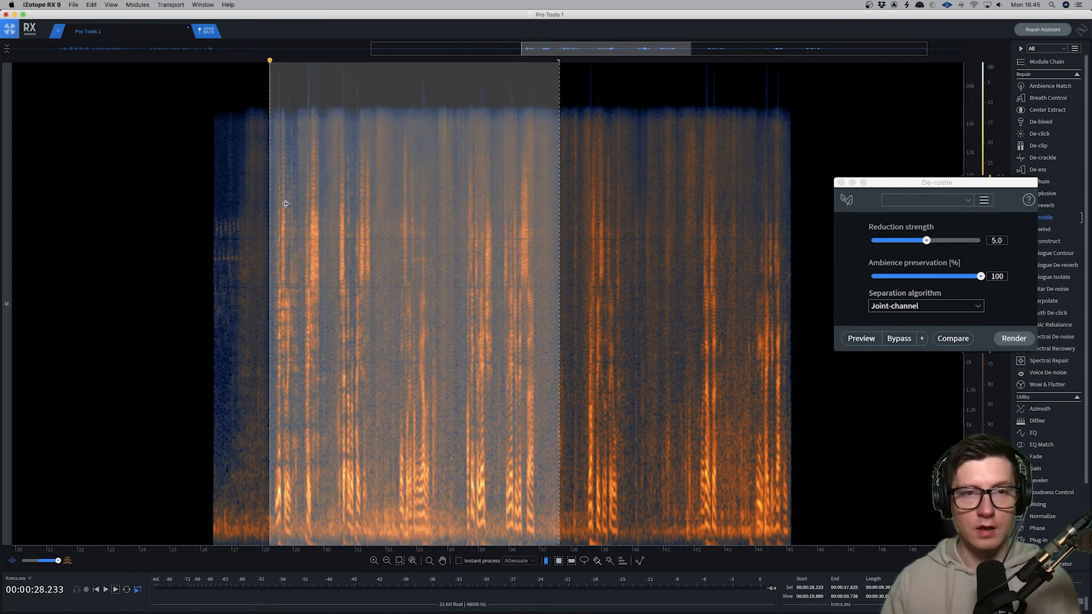
{"action": "left_click", "coordinate": [887, 191]}
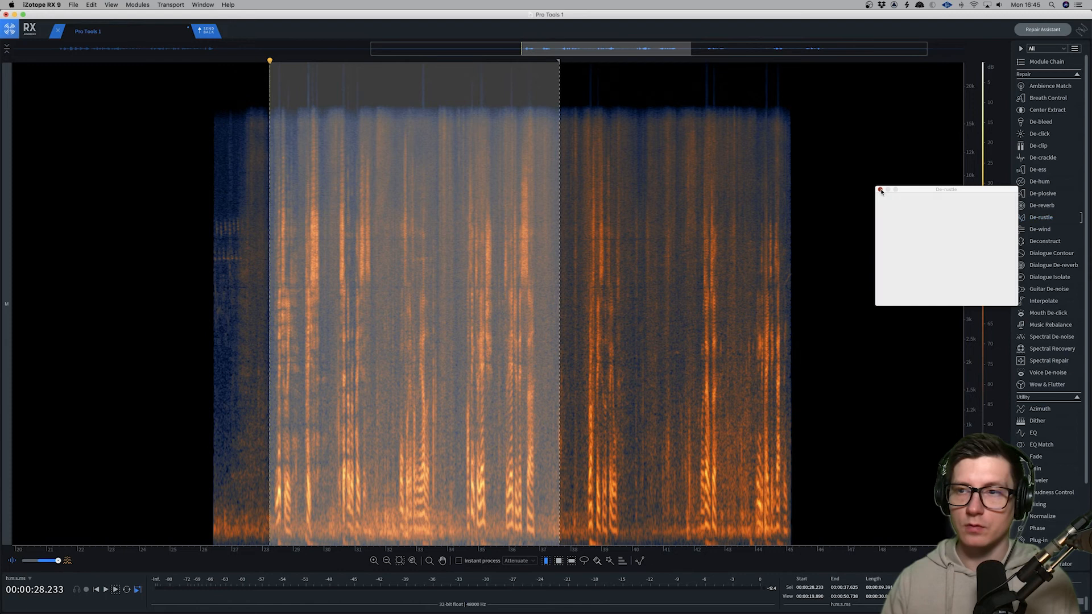
{"action": "left_click", "coordinate": [1049, 277]}
{"action": "left_click", "coordinate": [376, 207]}
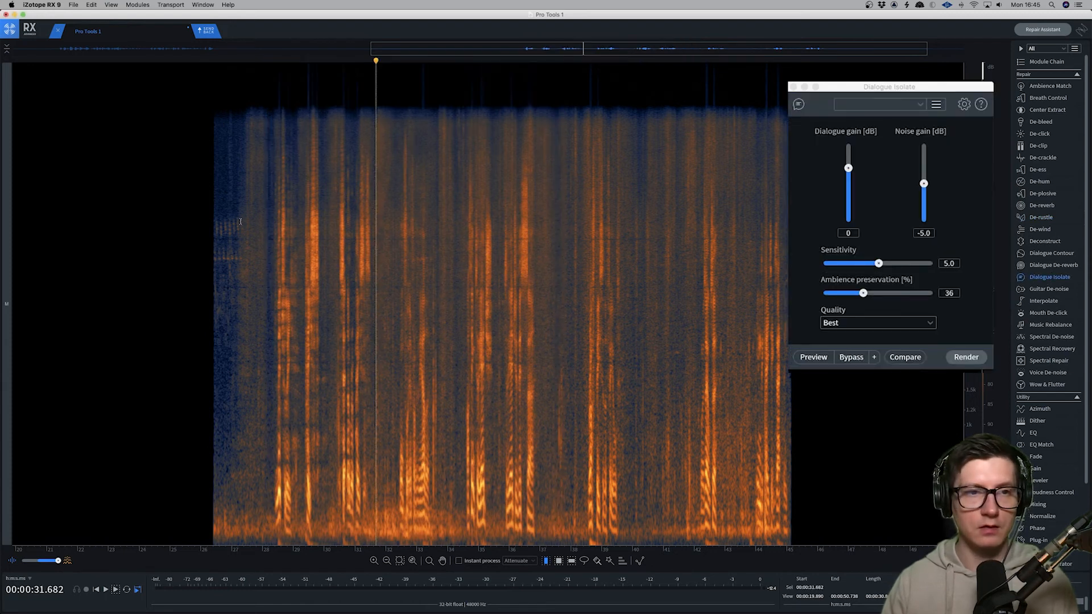
- Render Dialogue Isolate over the second clip from about 27.1 to 37.7 seconds with ambience preservation set to 39%
{"action": "left_click_drag", "start_coordinate": [234, 223], "coordinate": [563, 227]}
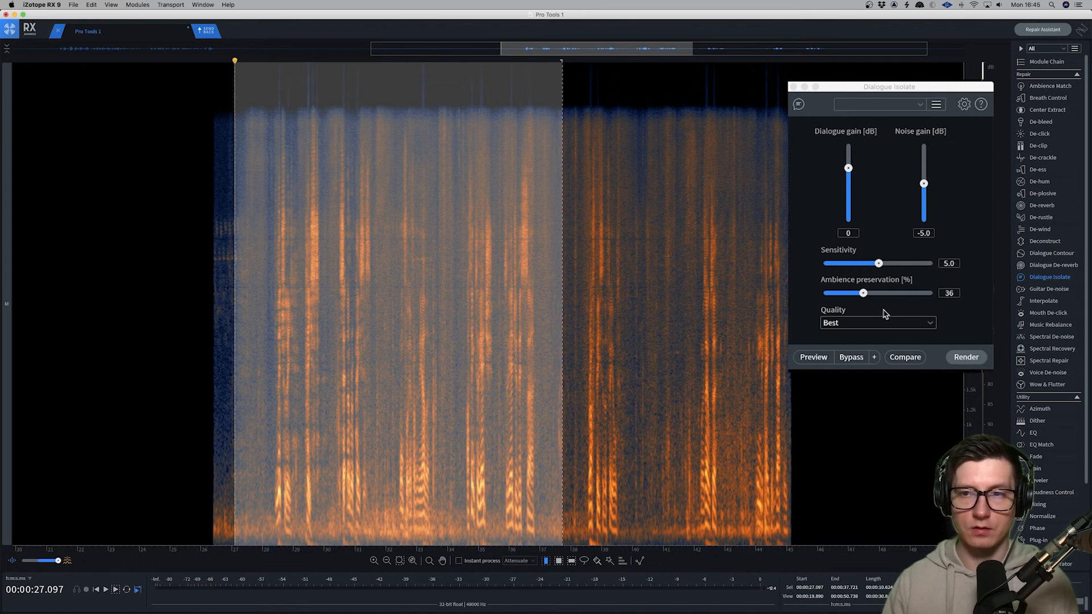
{"action": "left_click", "coordinate": [866, 294]}
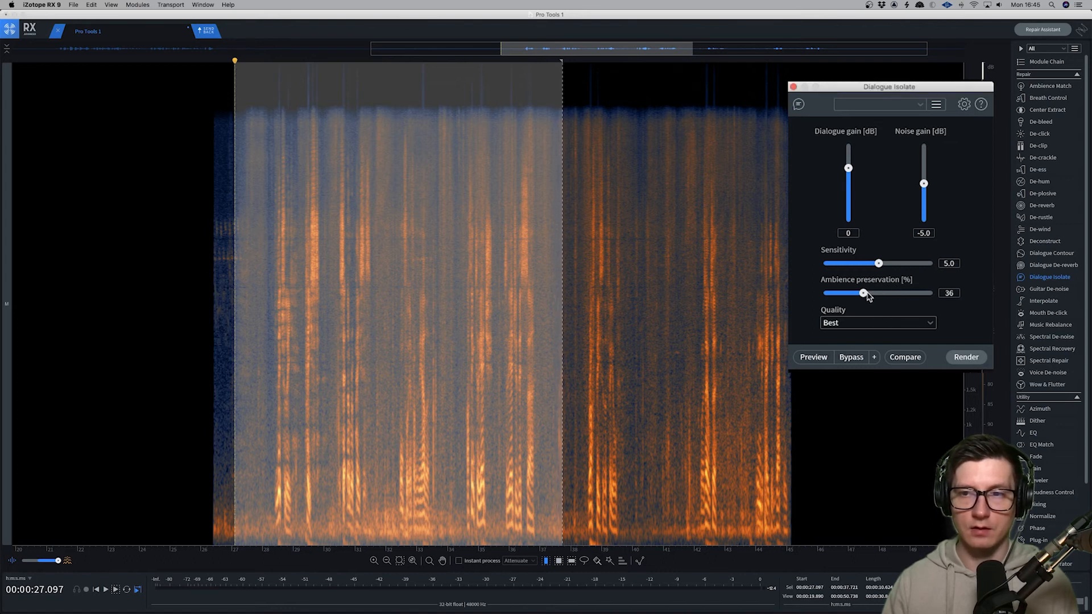
{"action": "left_click", "coordinate": [978, 364]}
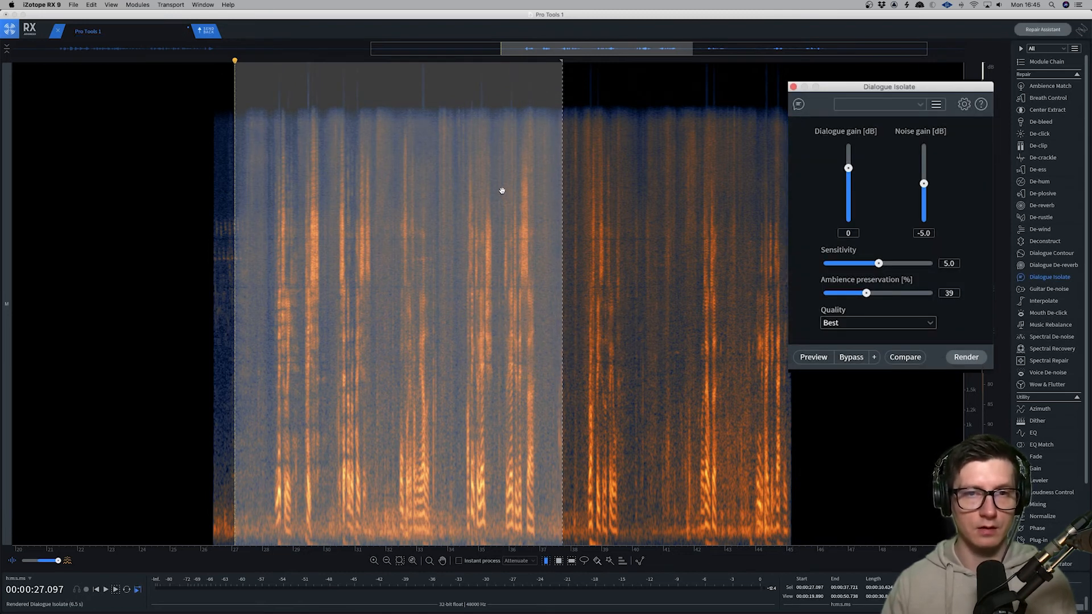
- Audition the rendered second clip from about 28.3 seconds to evaluate the dialogue isolation
{"action": "left_click", "coordinate": [476, 201]}
{"action": "left_click", "coordinate": [272, 208]}
{"action": "key", "text": "space"}
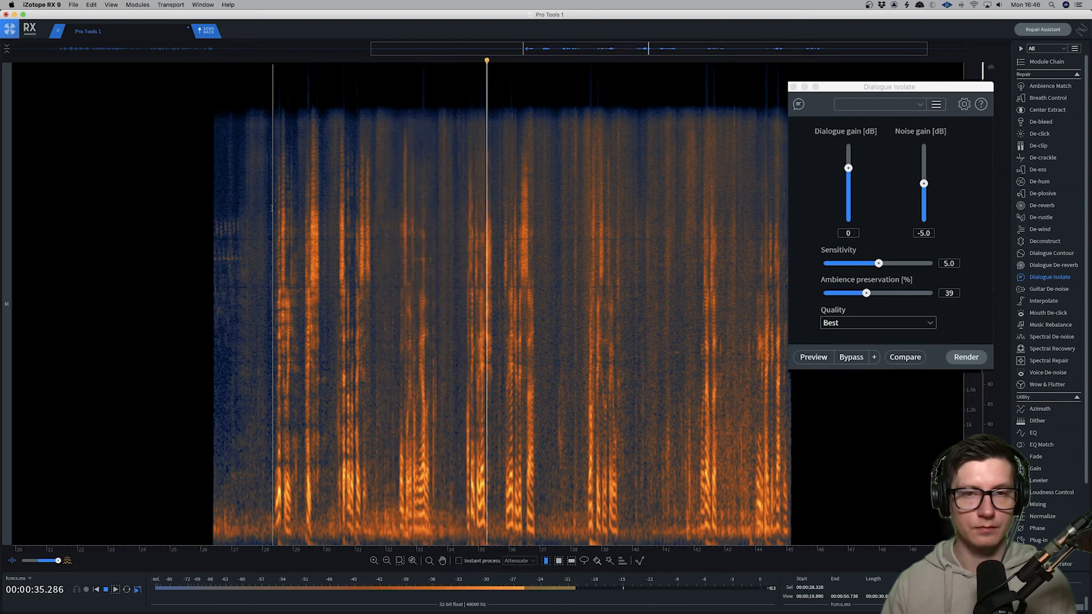
{"action": "key", "text": "space"}
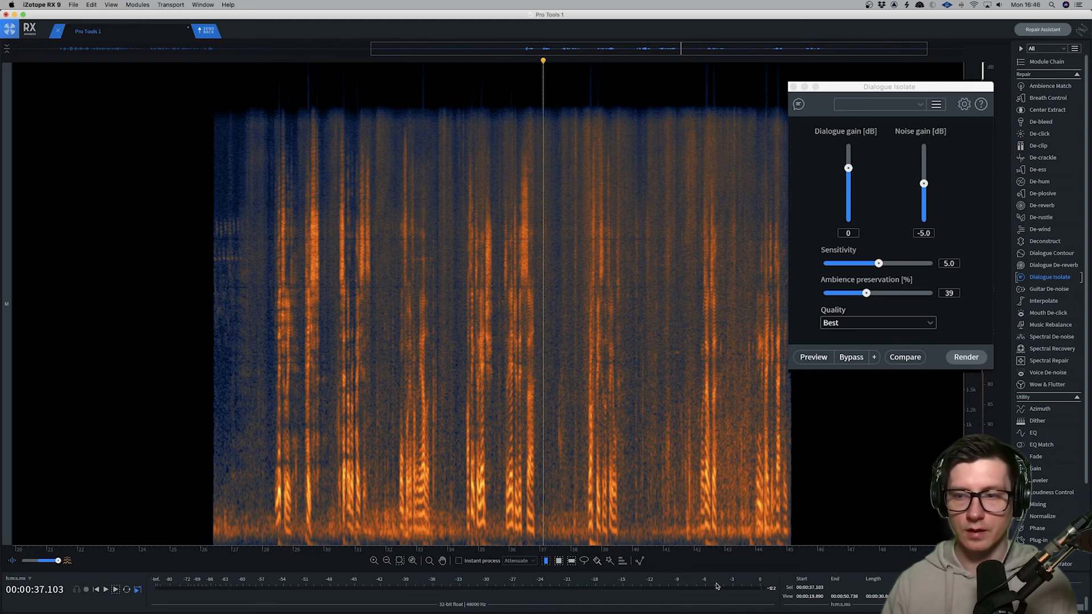
- Undo the Dialogue Isolate render, and audition the second clip from about 27.9 and 29.9 seconds for comparison
{"action": "scroll", "coordinate": [453, 237], "scroll_direction": "down", "scroll_amount": 2}
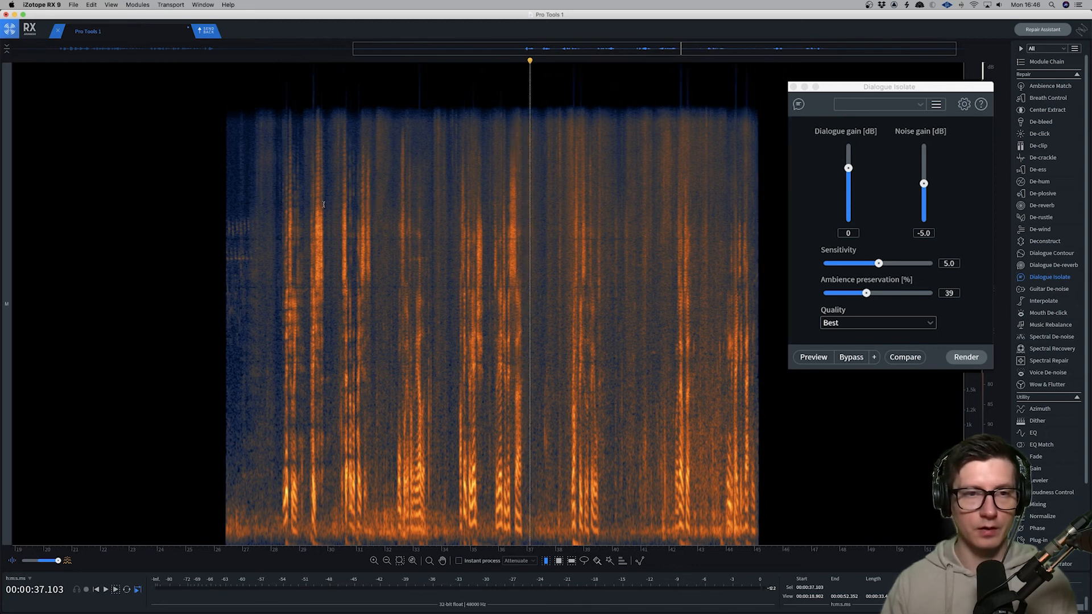
{"action": "key", "text": "super+z"}
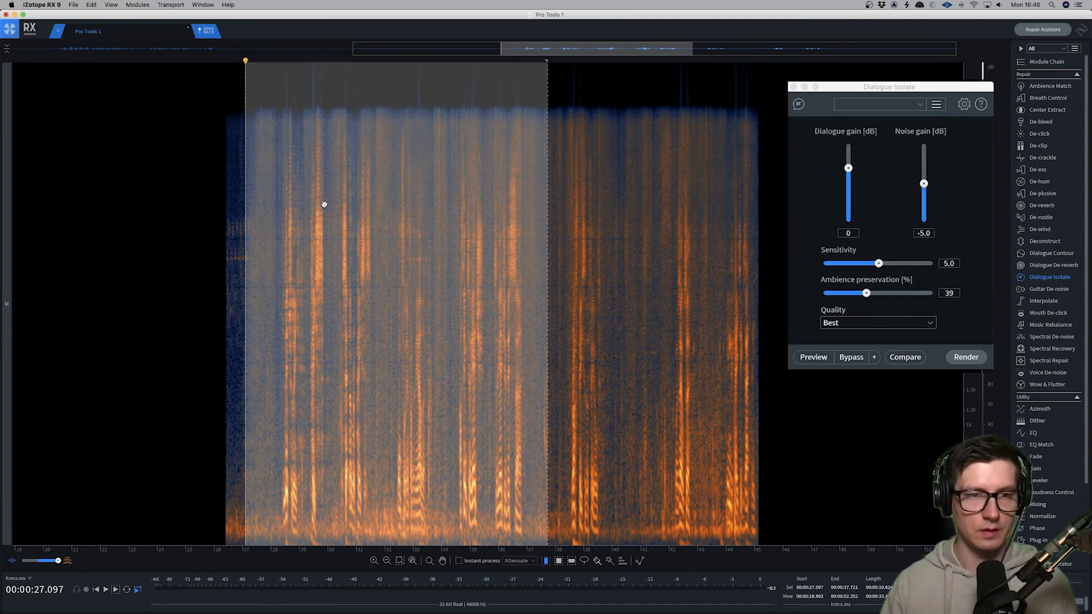
{"action": "left_click", "coordinate": [353, 196]}
{"action": "left_click", "coordinate": [267, 193]}
{"action": "key", "text": "space"}
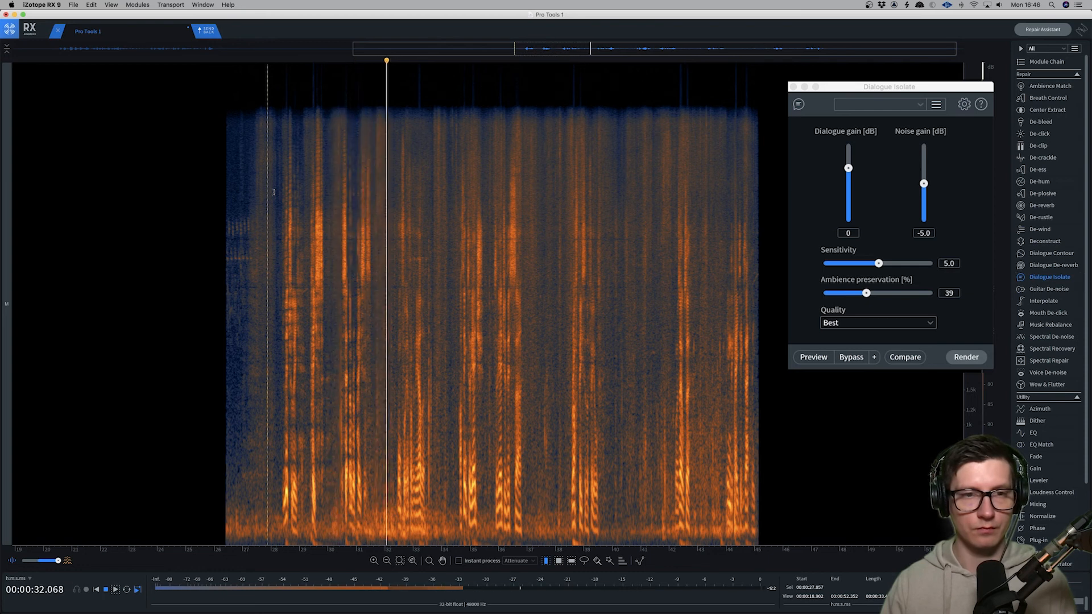
{"action": "key", "text": "space"}
{"action": "left_click", "coordinate": [324, 201]}
{"action": "key", "text": "space"}
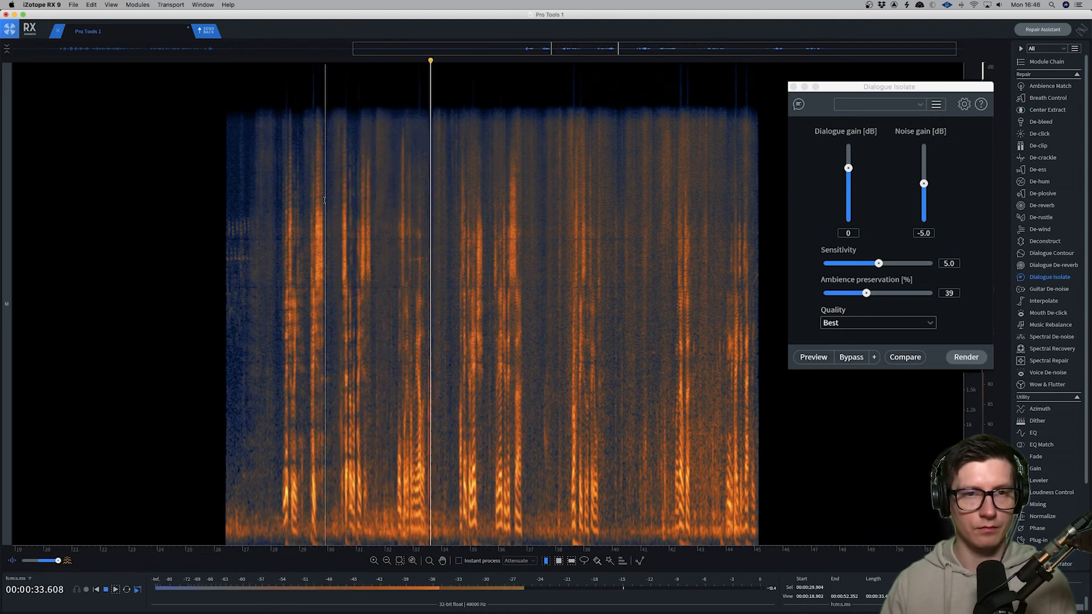
{"action": "key", "text": "space"}
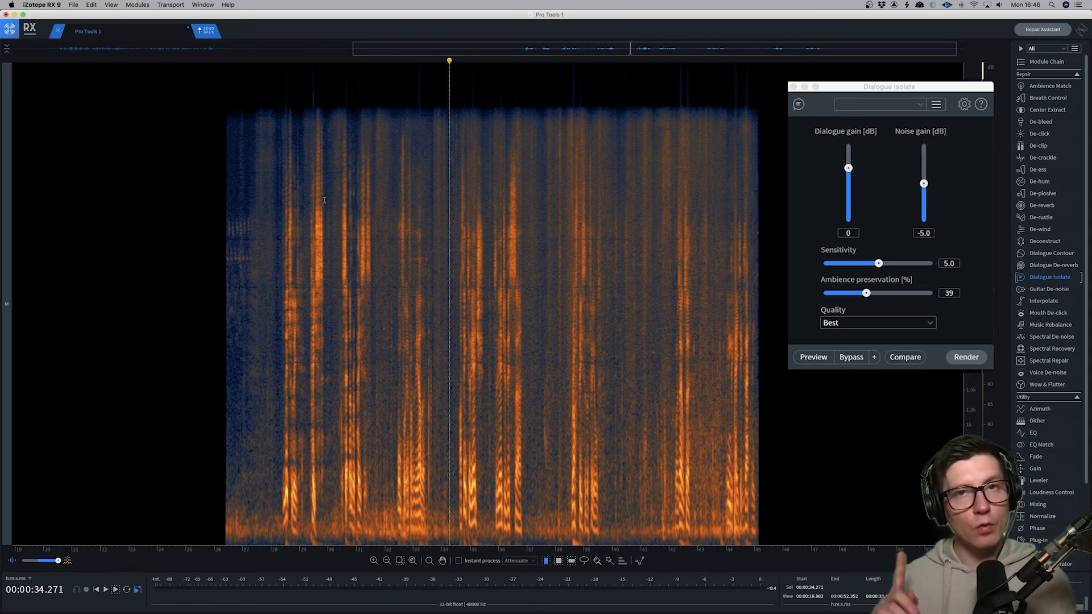